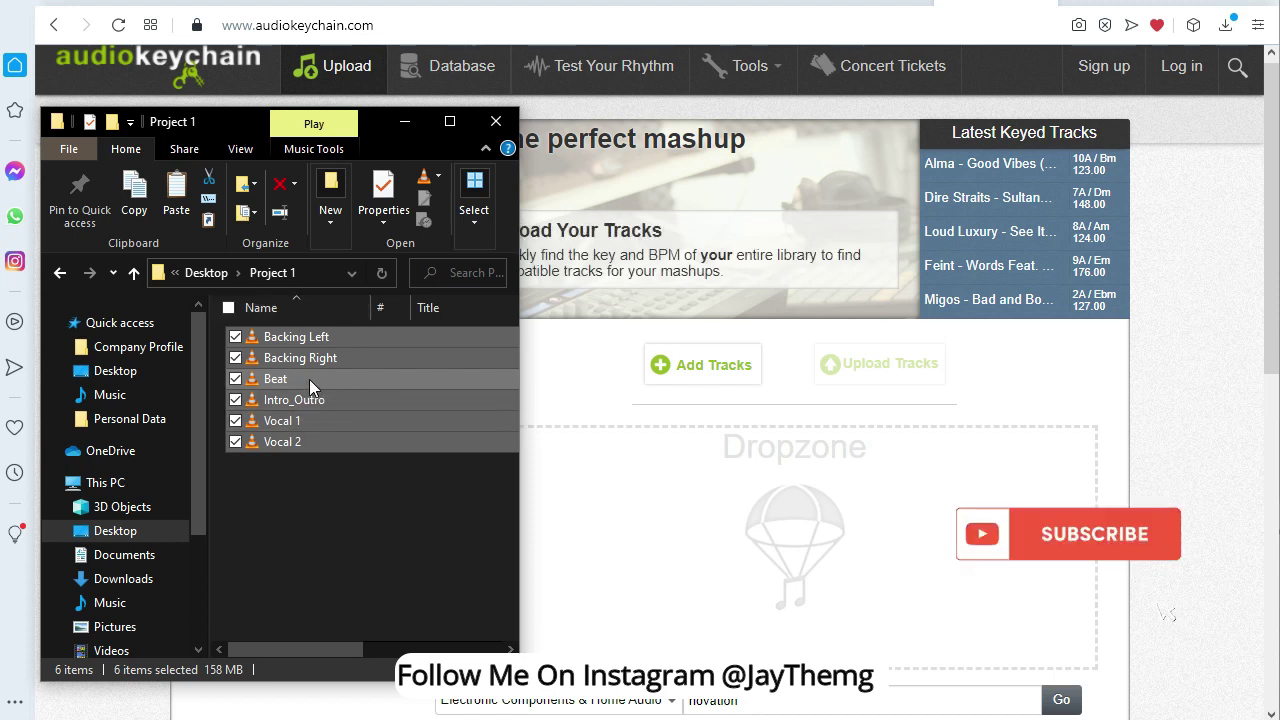
Select only Beat.mp3 in the stems folder and drag it into the Audio Keychain dropzone
left_click(307, 472)
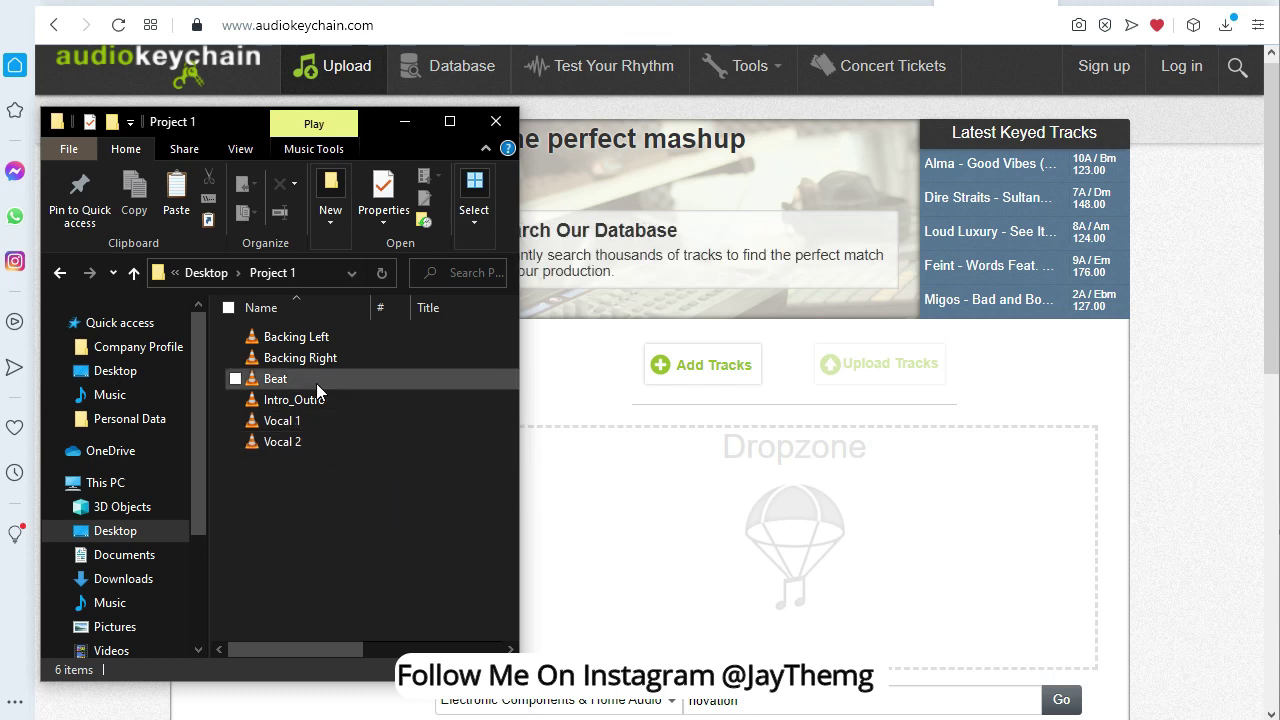
left_click(287, 381)
left_click_drag(373, 119, 370, 157)
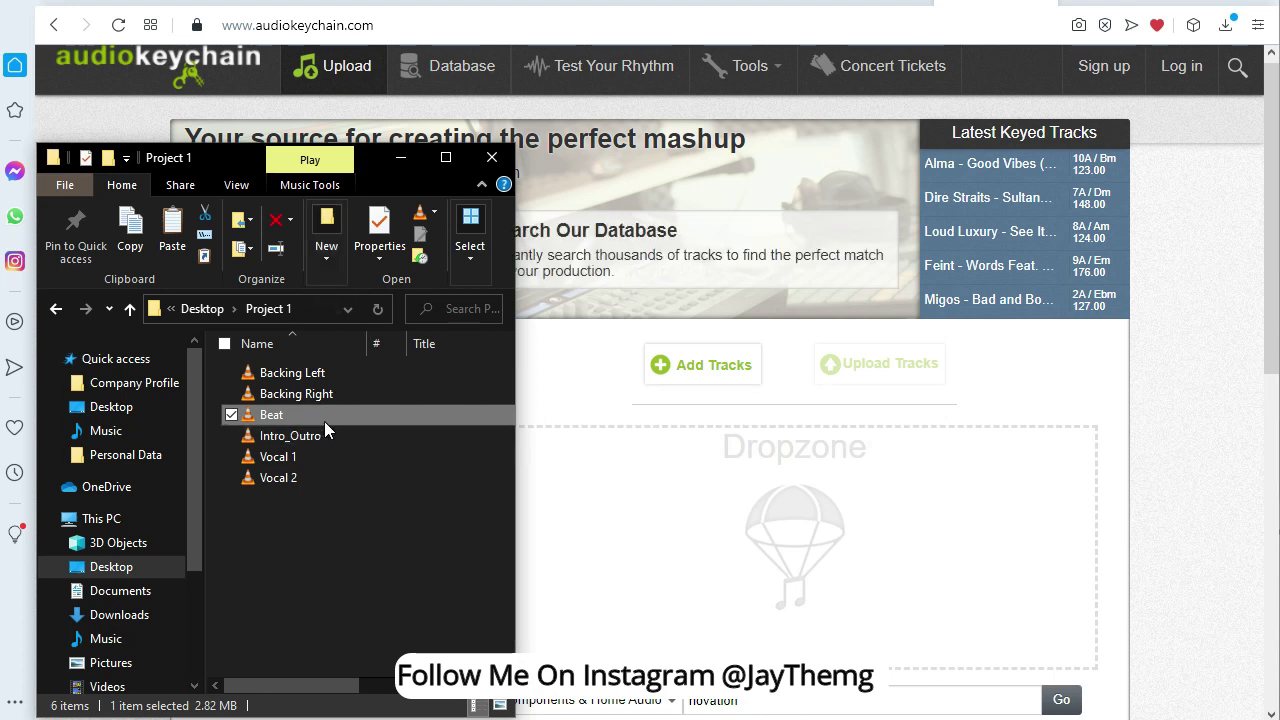
left_click_drag(223, 157, 222, 126)
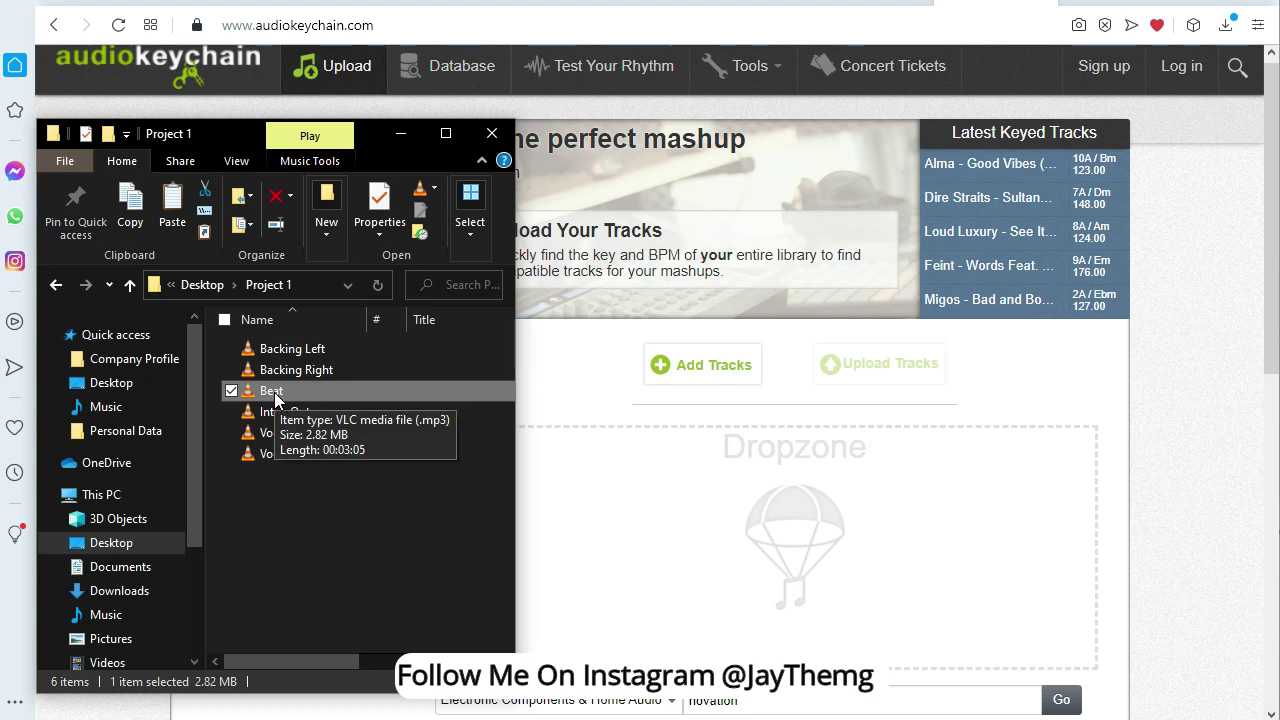
left_click_drag(276, 398, 805, 543)
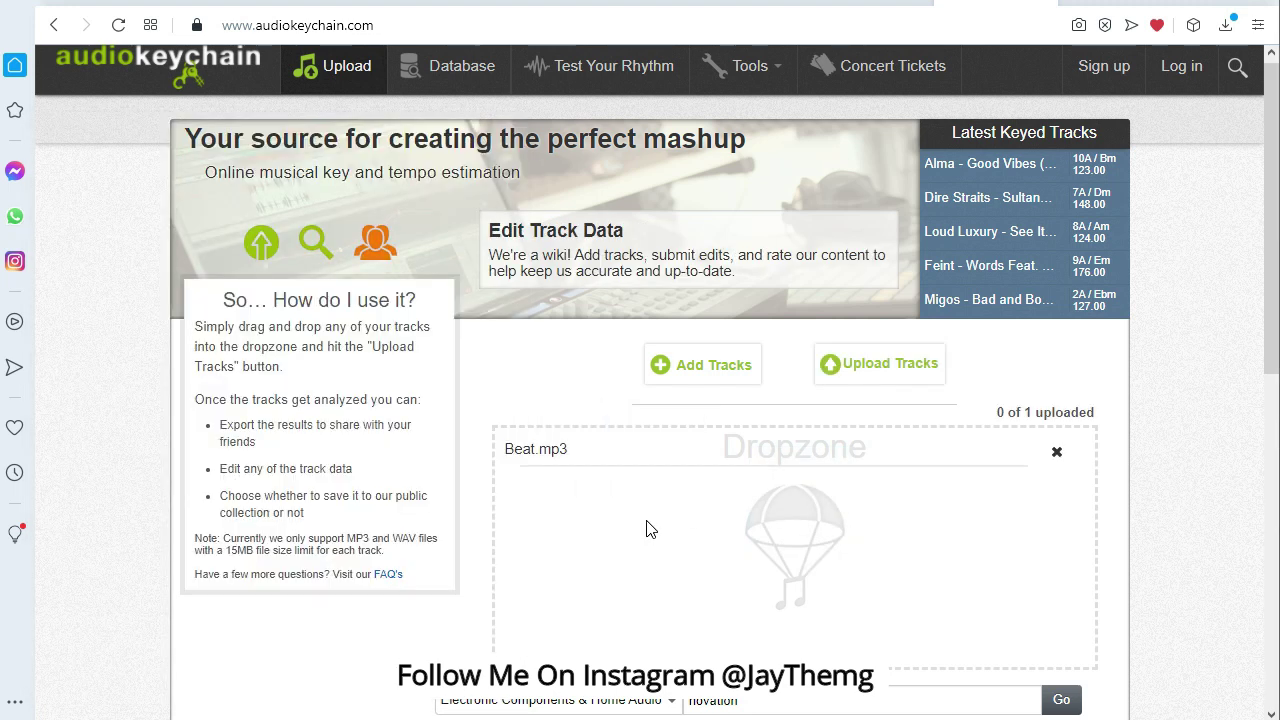
Upload Beat.mp3 to get its key (10A / Bm) and tempo (100.00 BPM)
left_click(897, 377)
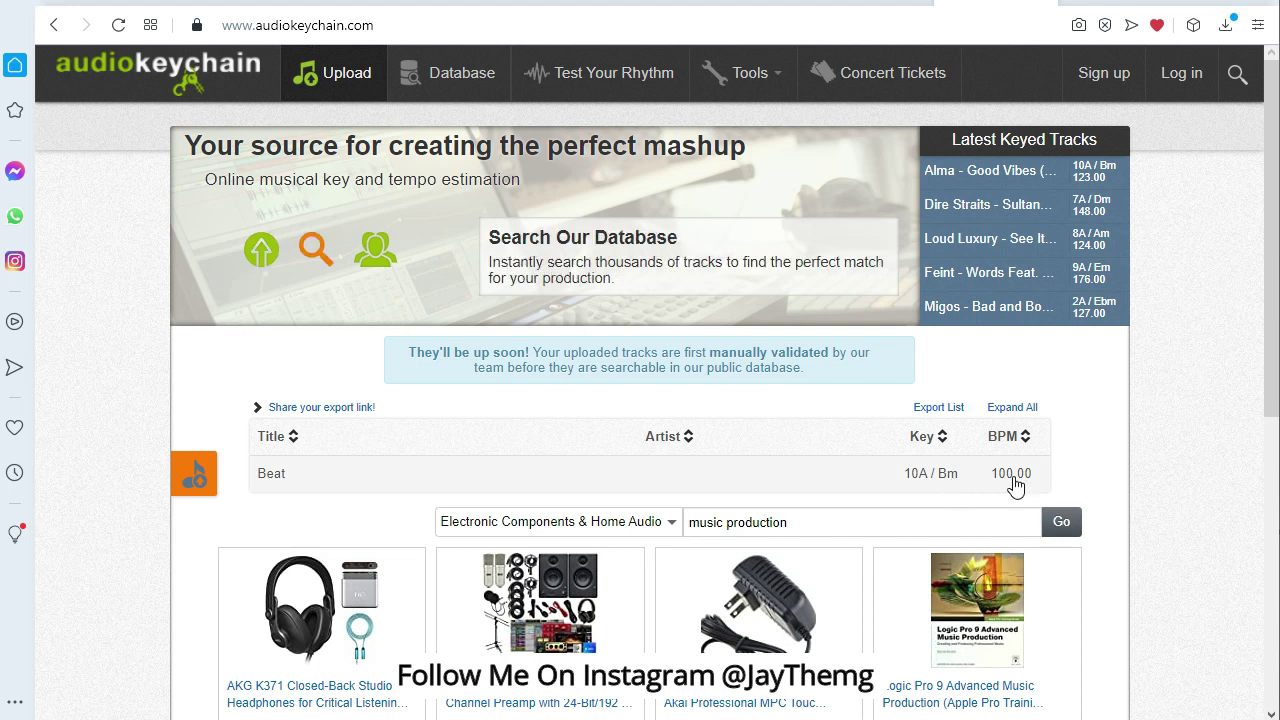
Expand the Beat result to review key 10A / Bm, 100.00 BPM and its compatible keys
left_click(664, 482)
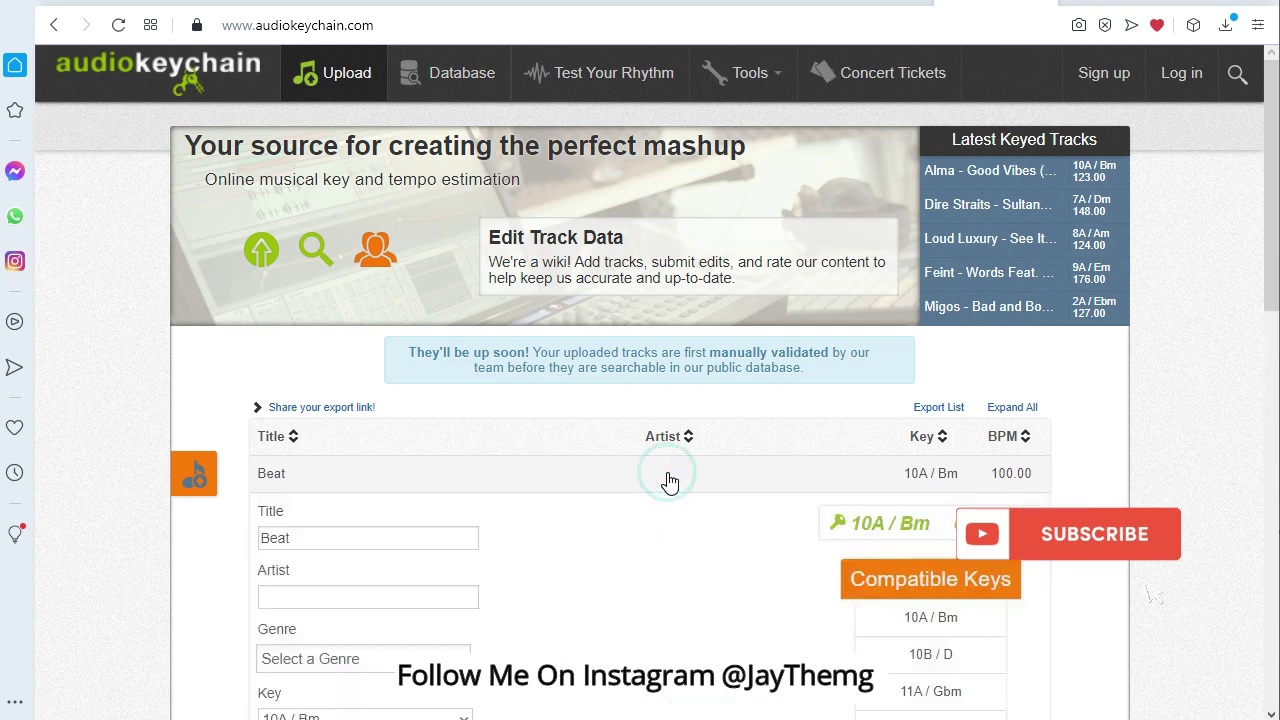
scroll(645, 555, "down", 3)
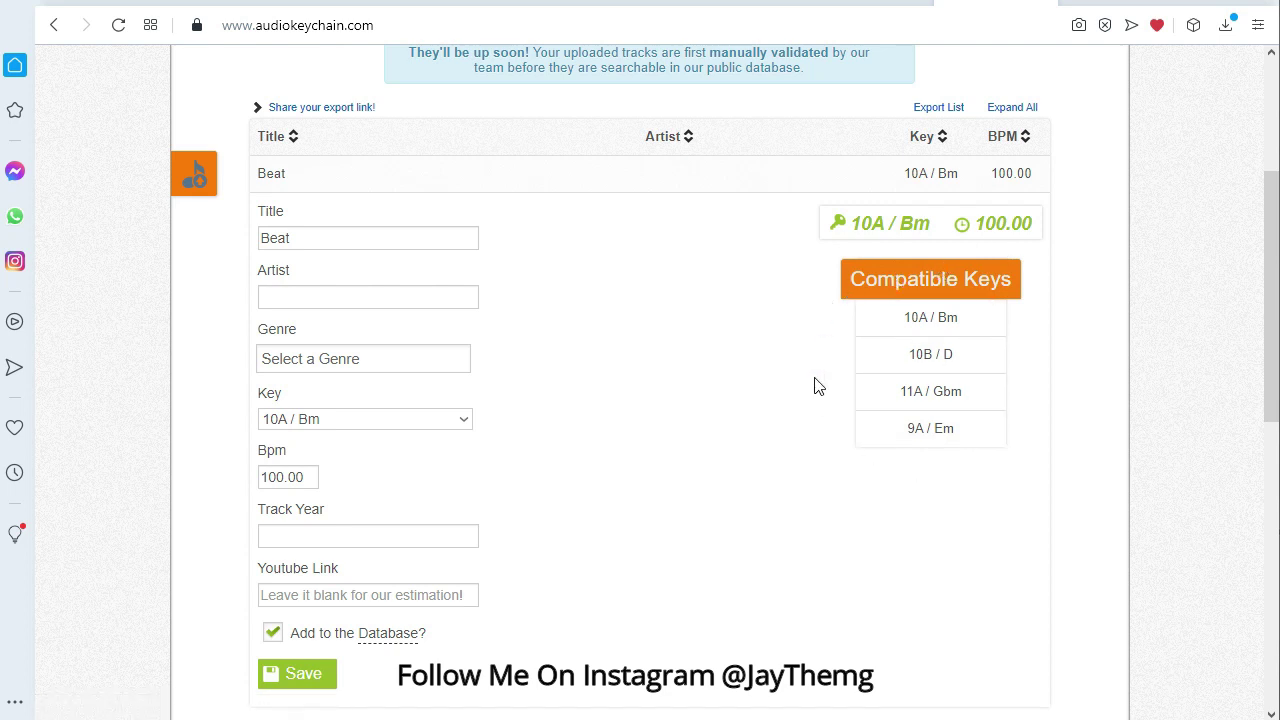
scroll(648, 574, "up", 1)
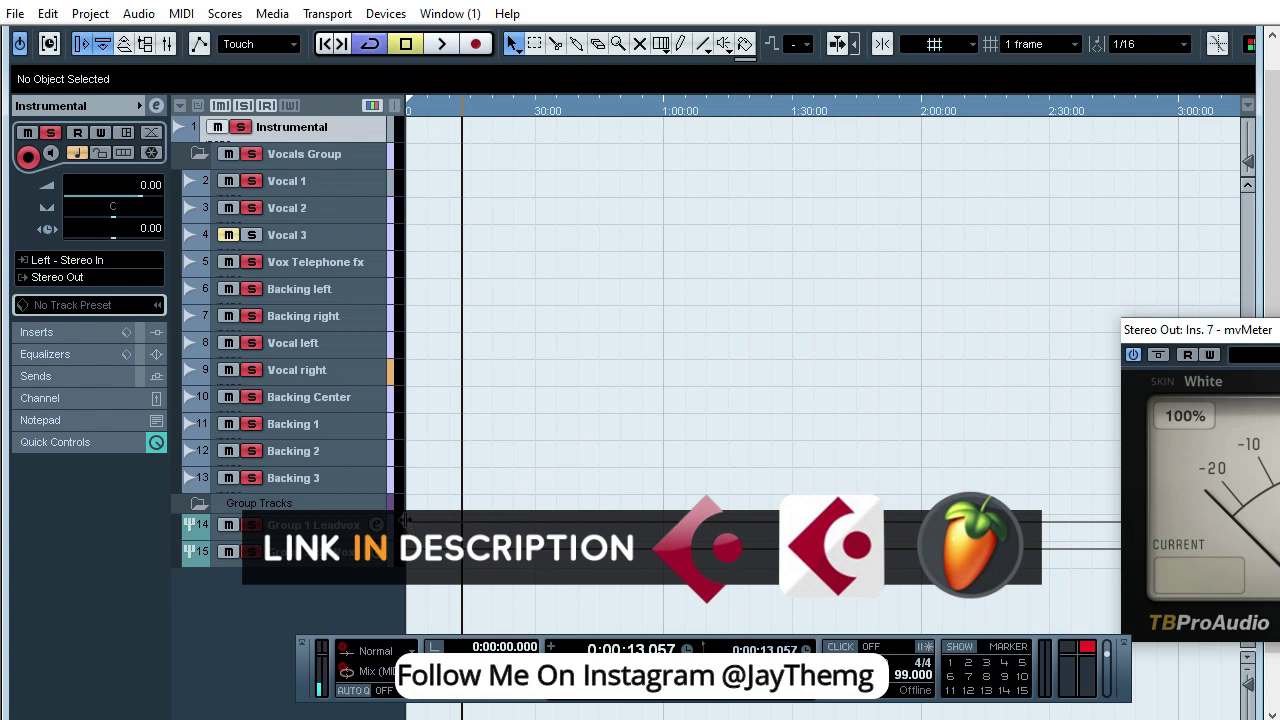
Change the project tempo in the Transport panel from 99 to 100 BPM
left_click_drag(852, 669, 836, 469)
left_click(907, 438)
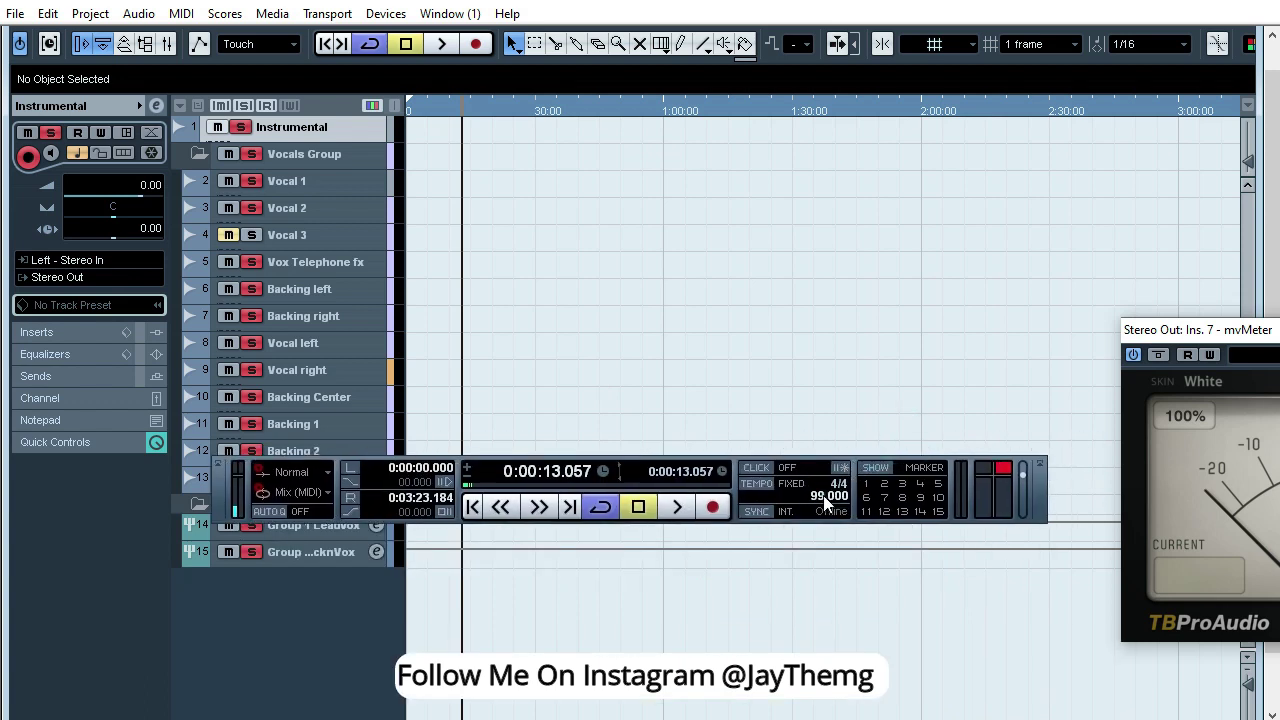
double_click(825, 496)
type("100")
key("Return")
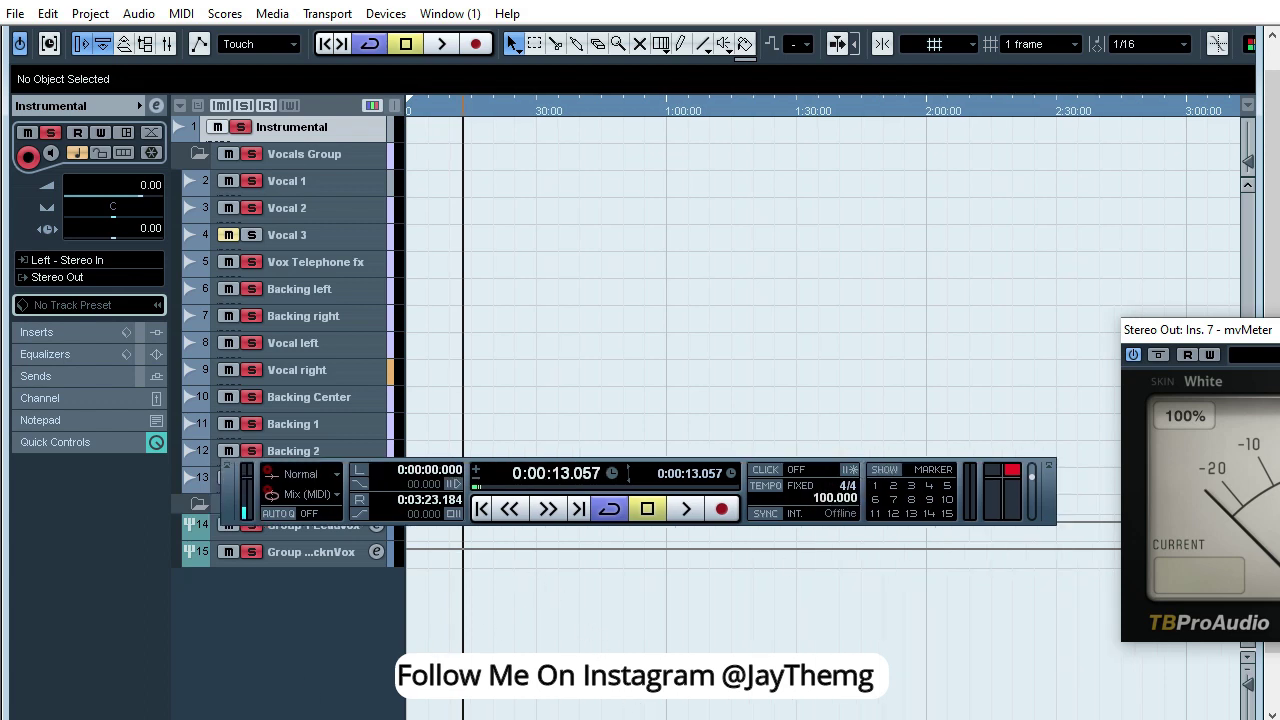
key("alt+Tab")
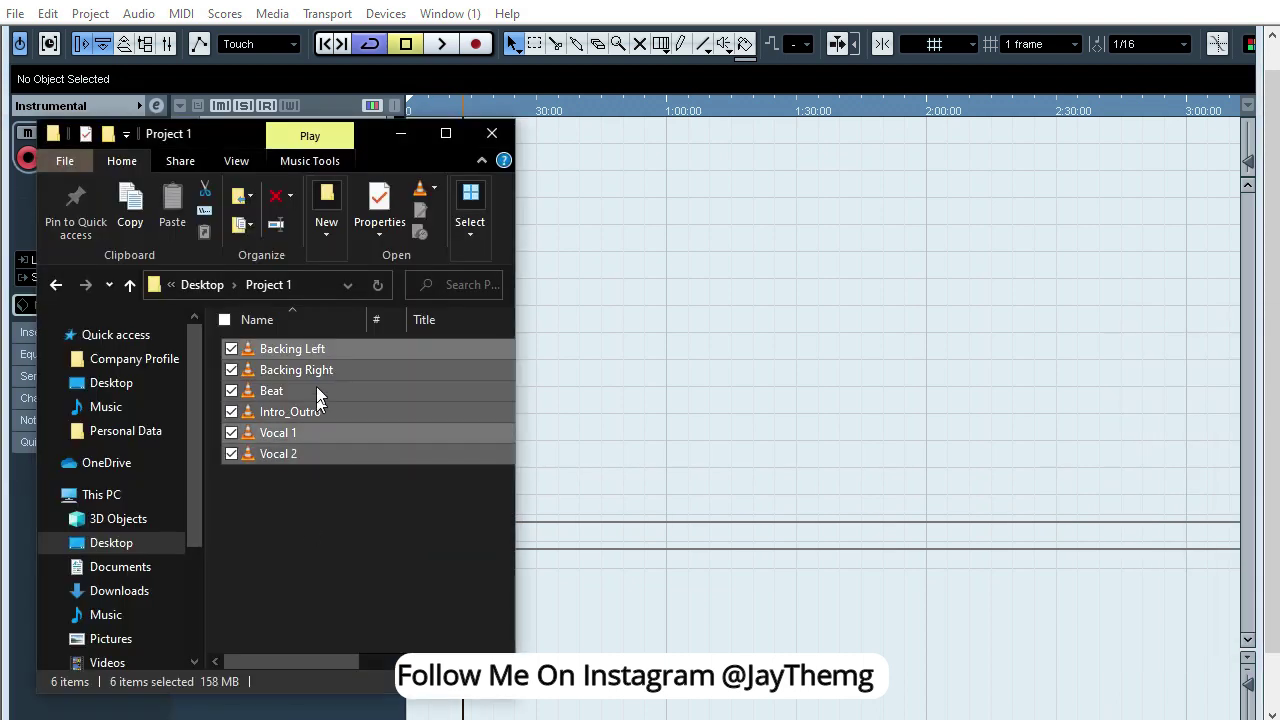
Import the six stems, reusing existing pool media for both backing stems, aligned to the project start
left_click_drag(316, 348, 630, 625)
left_click(686, 337)
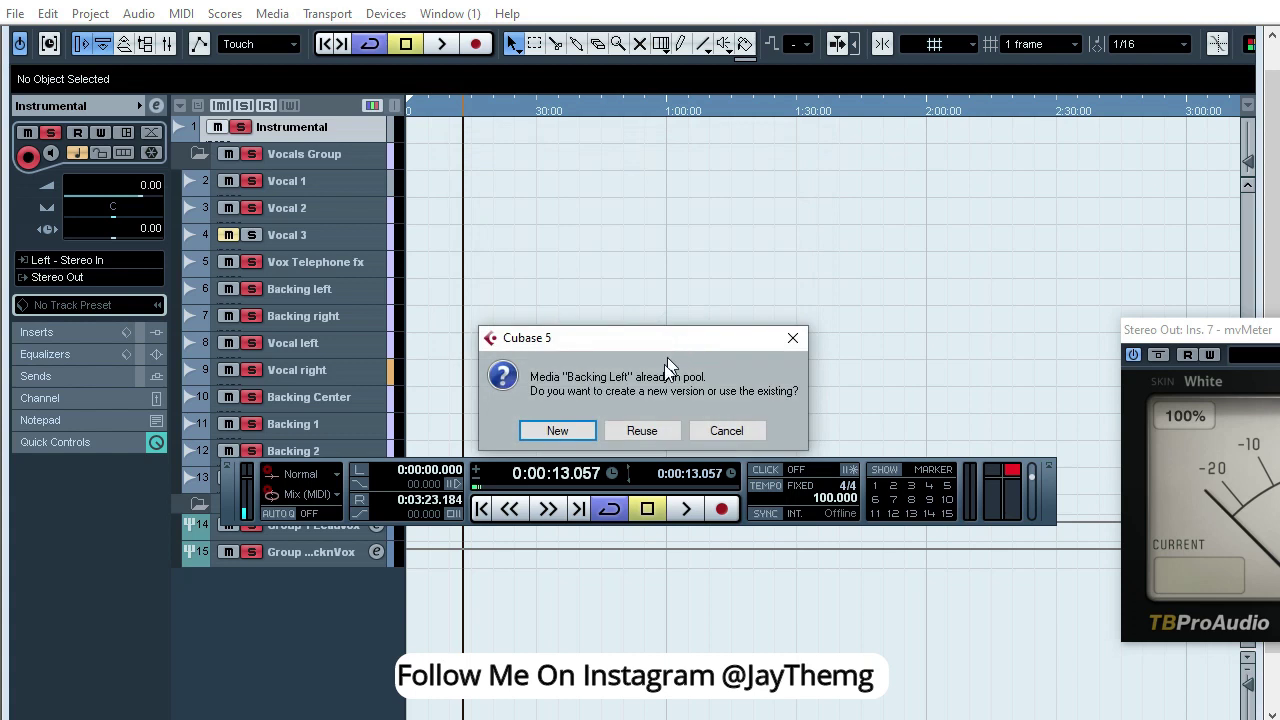
left_click(645, 431)
left_click(645, 430)
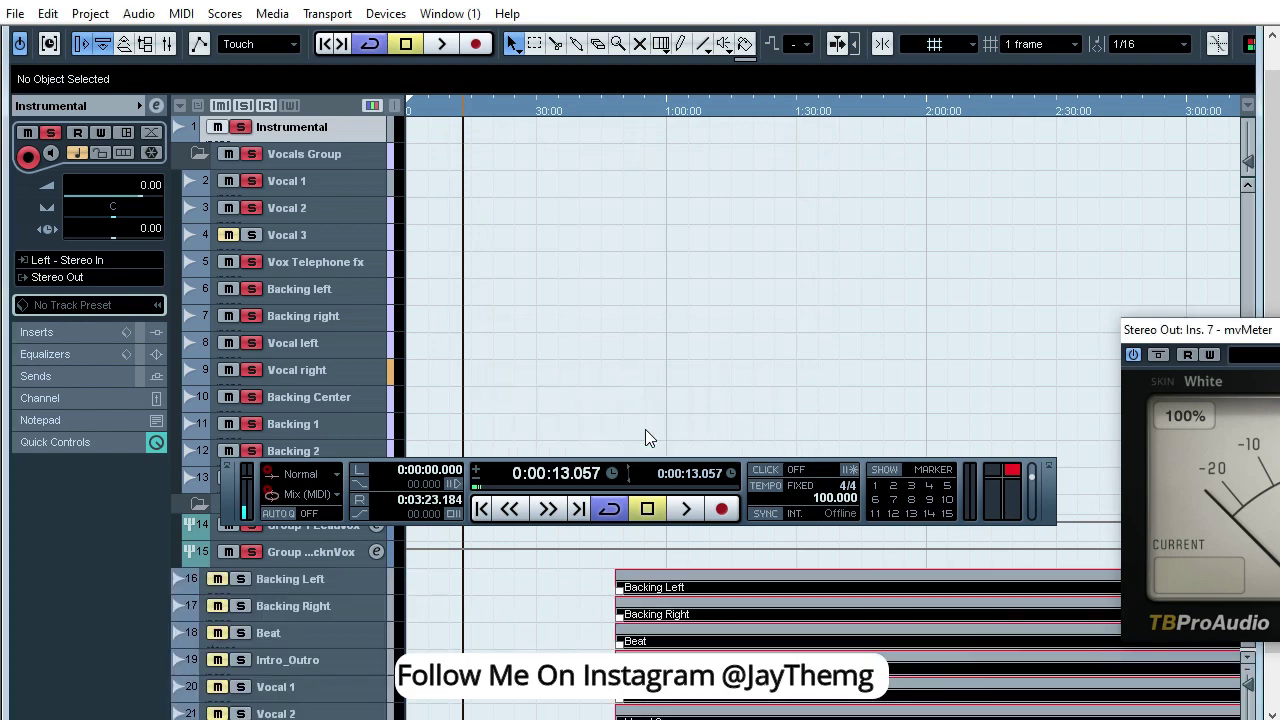
left_click_drag(726, 584, 515, 577)
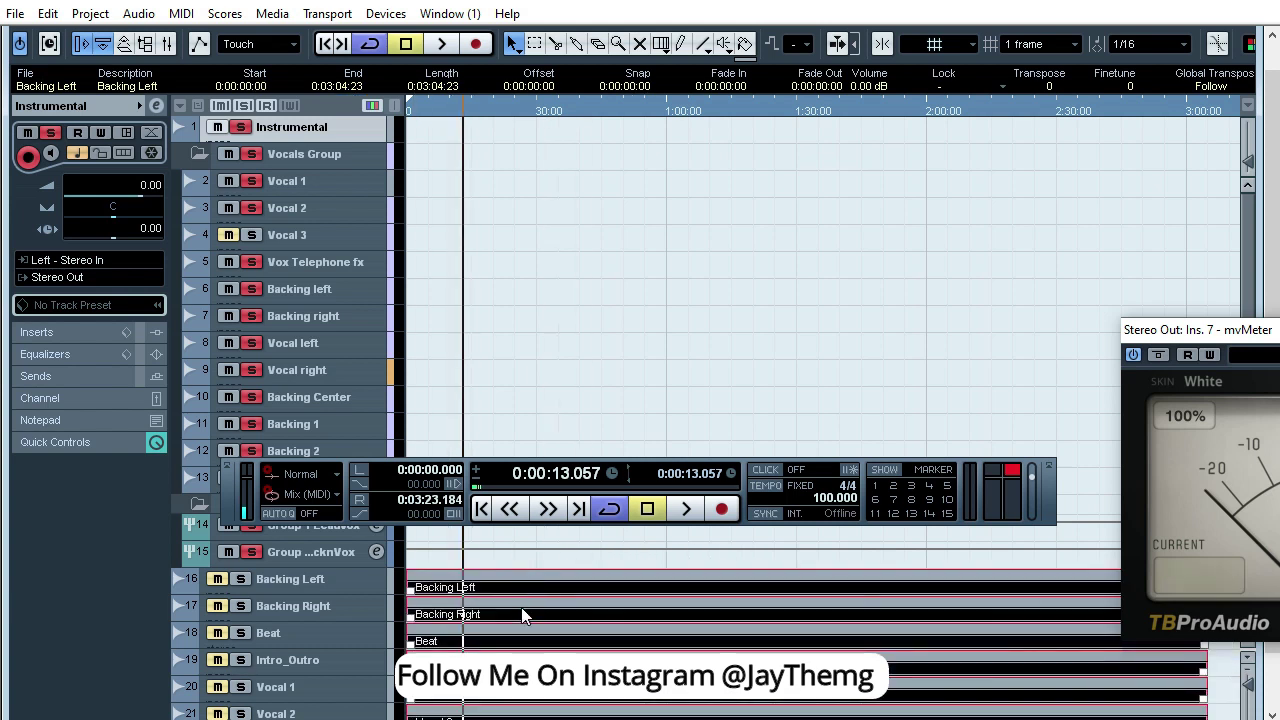
Move the imported Beat event onto the Instrumental template track
scroll(524, 619, "down", 1)
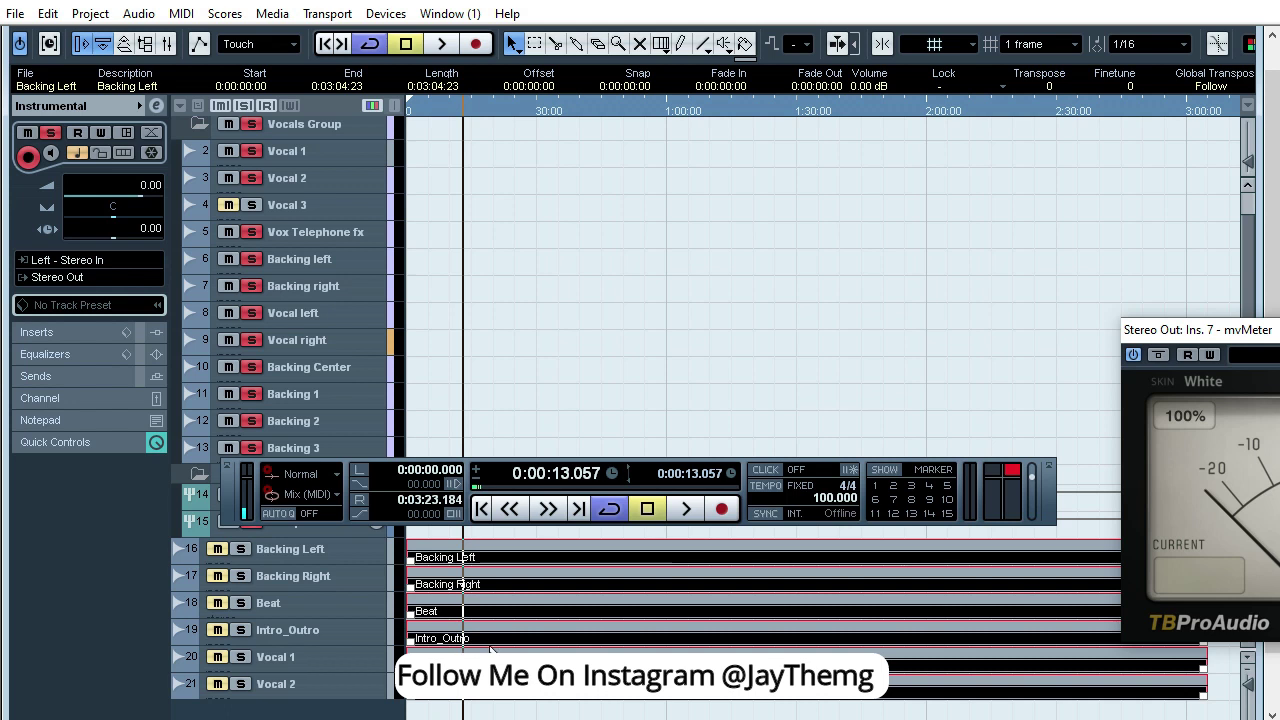
left_click(480, 662)
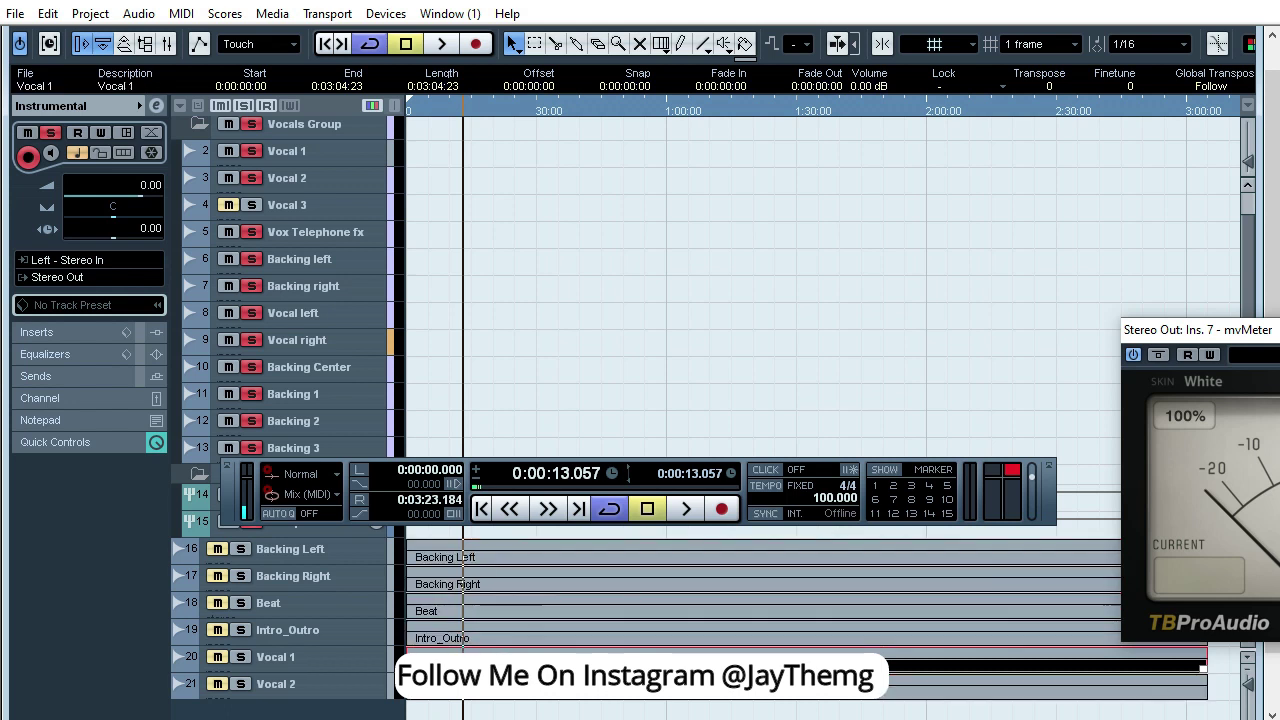
left_click(479, 609)
left_click_drag(482, 617, 457, 138)
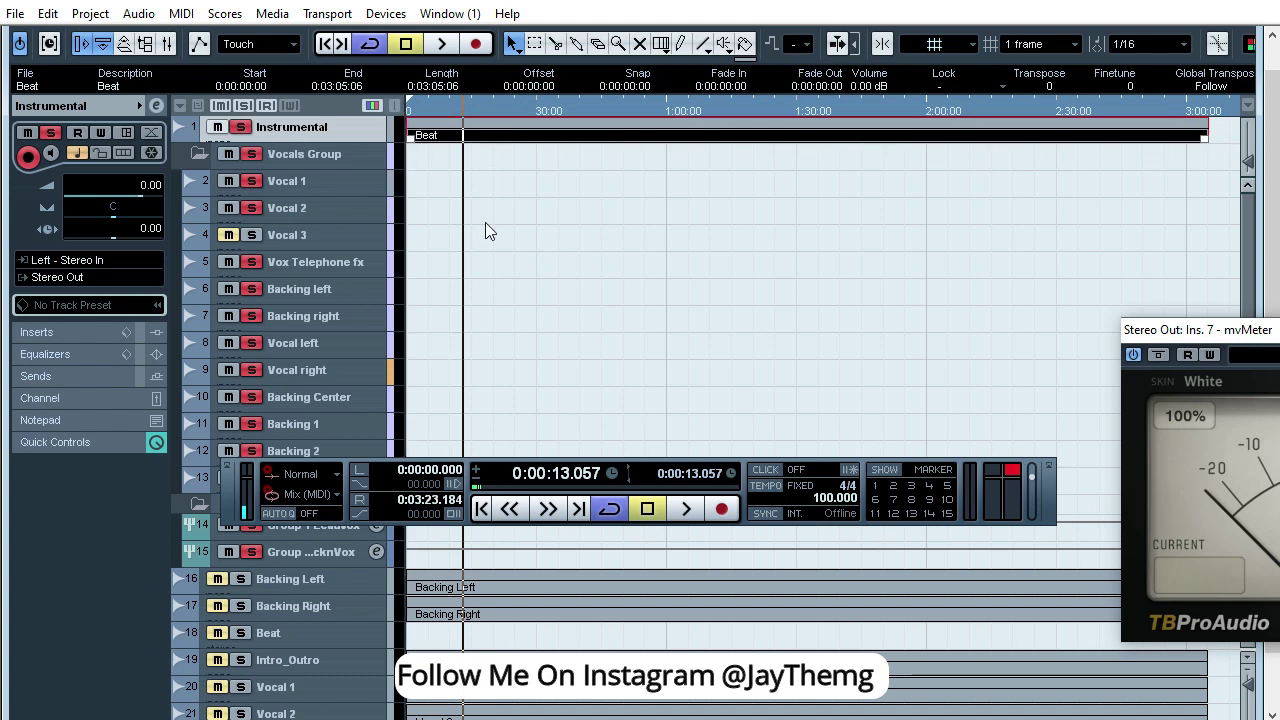
Move the Vocal 1 and Vocal 2 events onto their matching template tracks
left_click(470, 702)
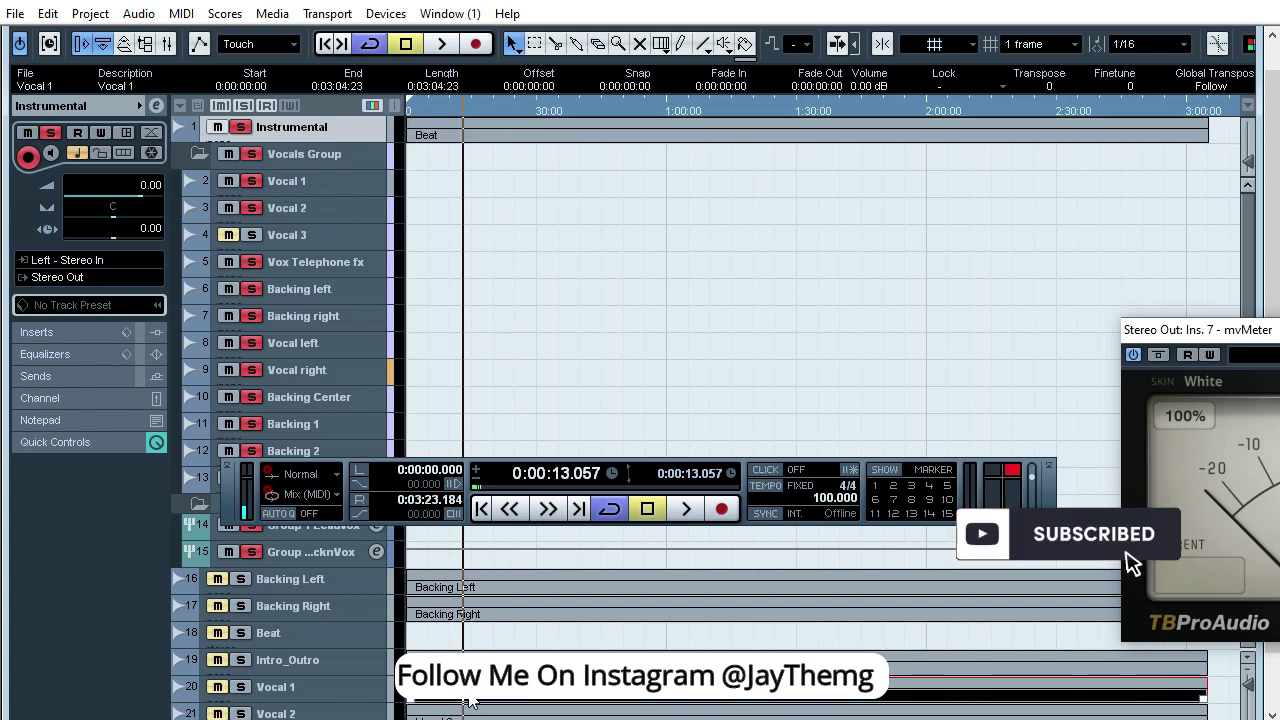
left_click_drag(479, 521, 489, 201)
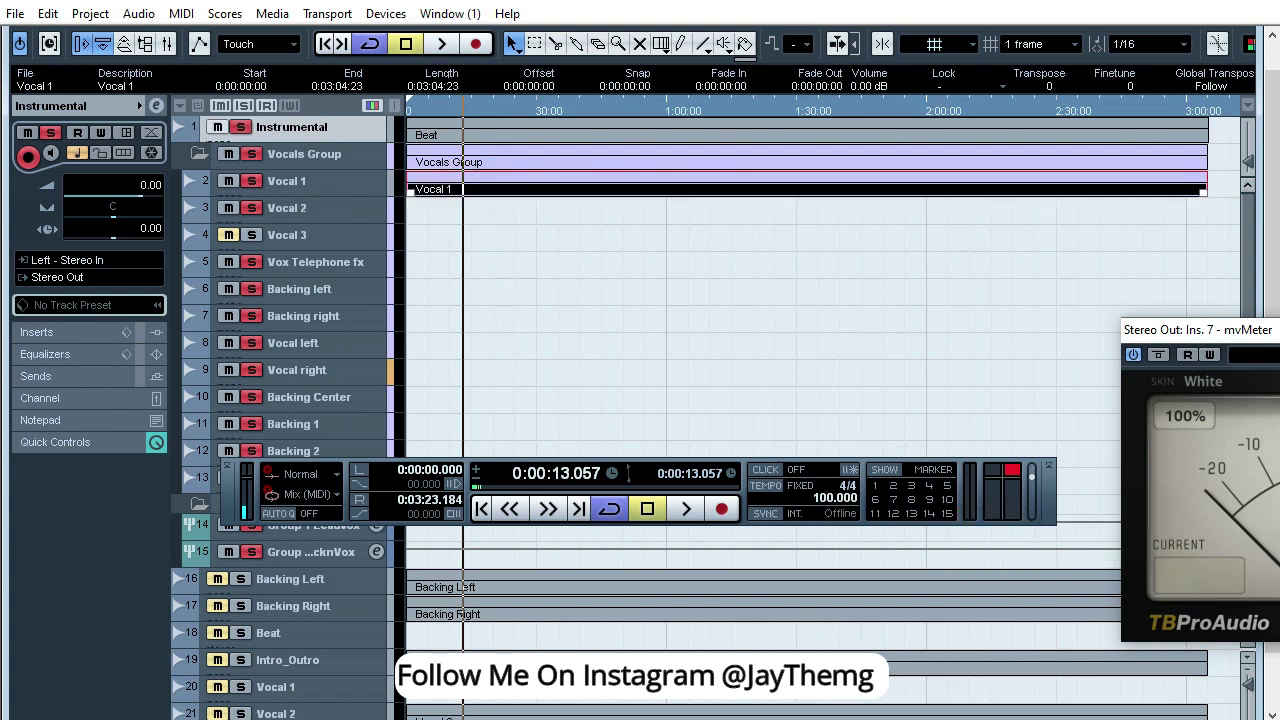
left_click_drag(503, 715, 495, 205)
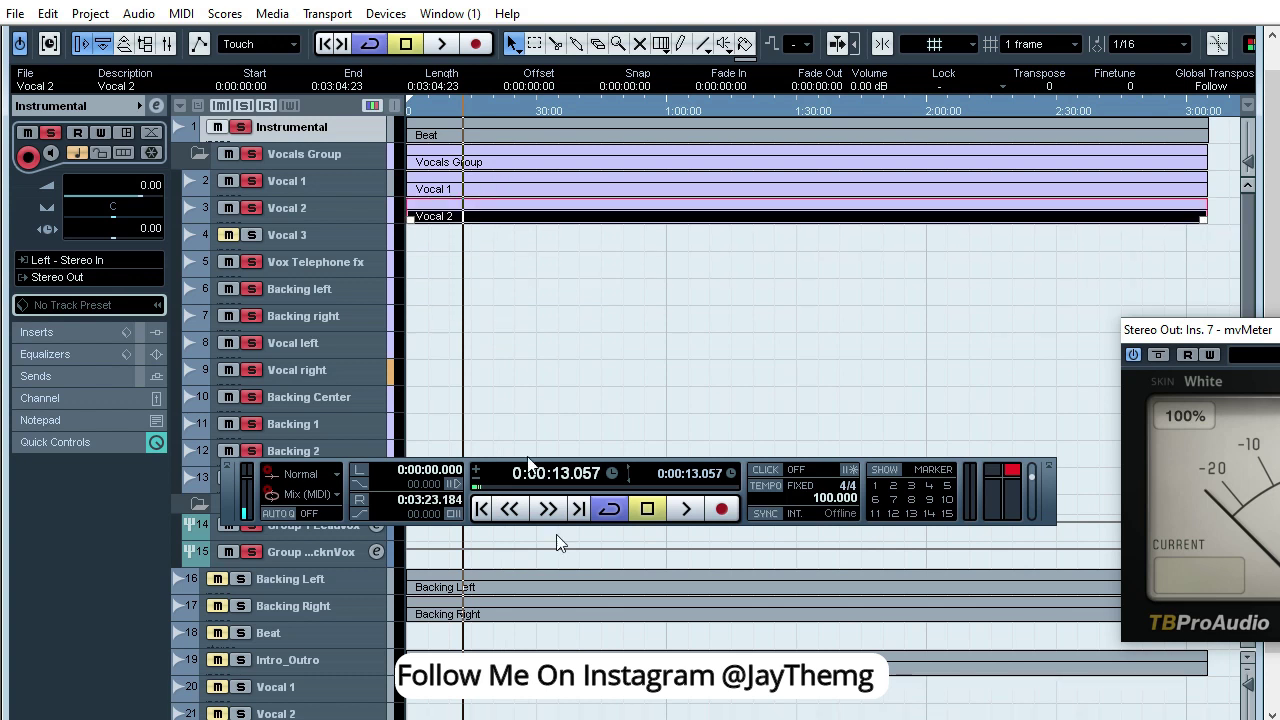
Move the Backing Left and Backing Right events together onto the template backing tracks
left_click(545, 612)
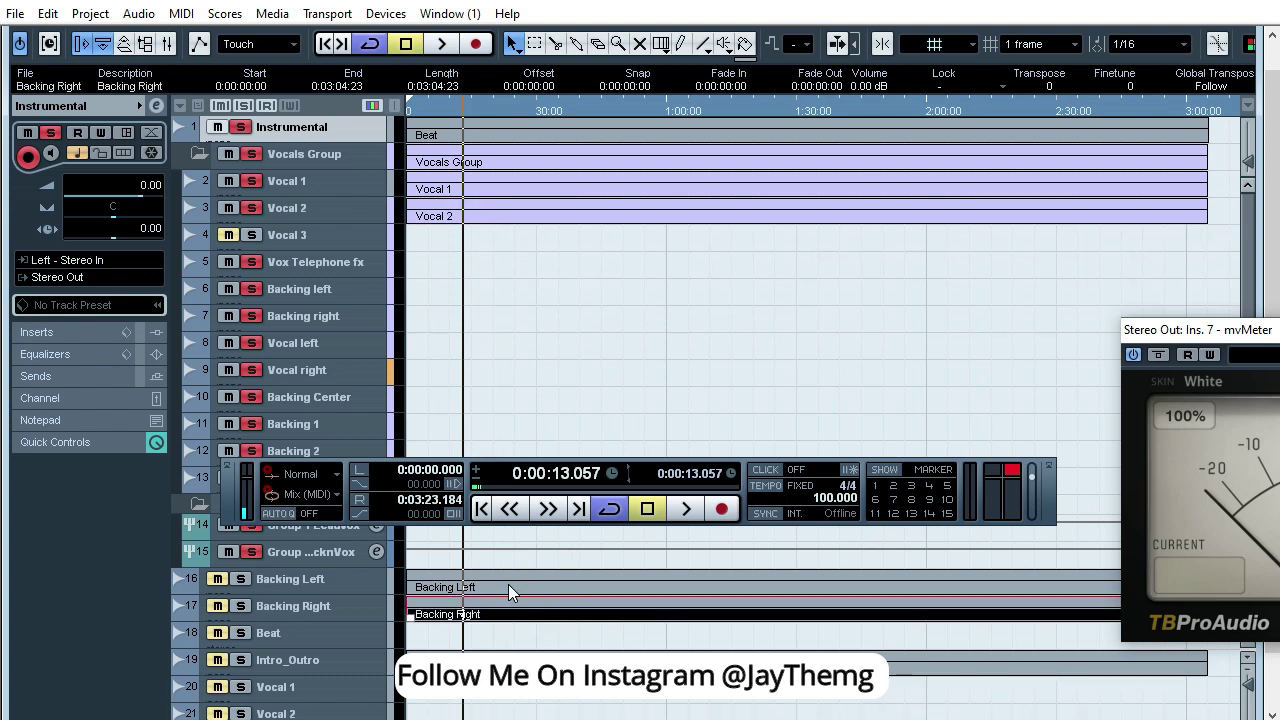
left_click(506, 588, "shift")
left_click_drag(504, 586, 528, 250)
left_click(528, 248)
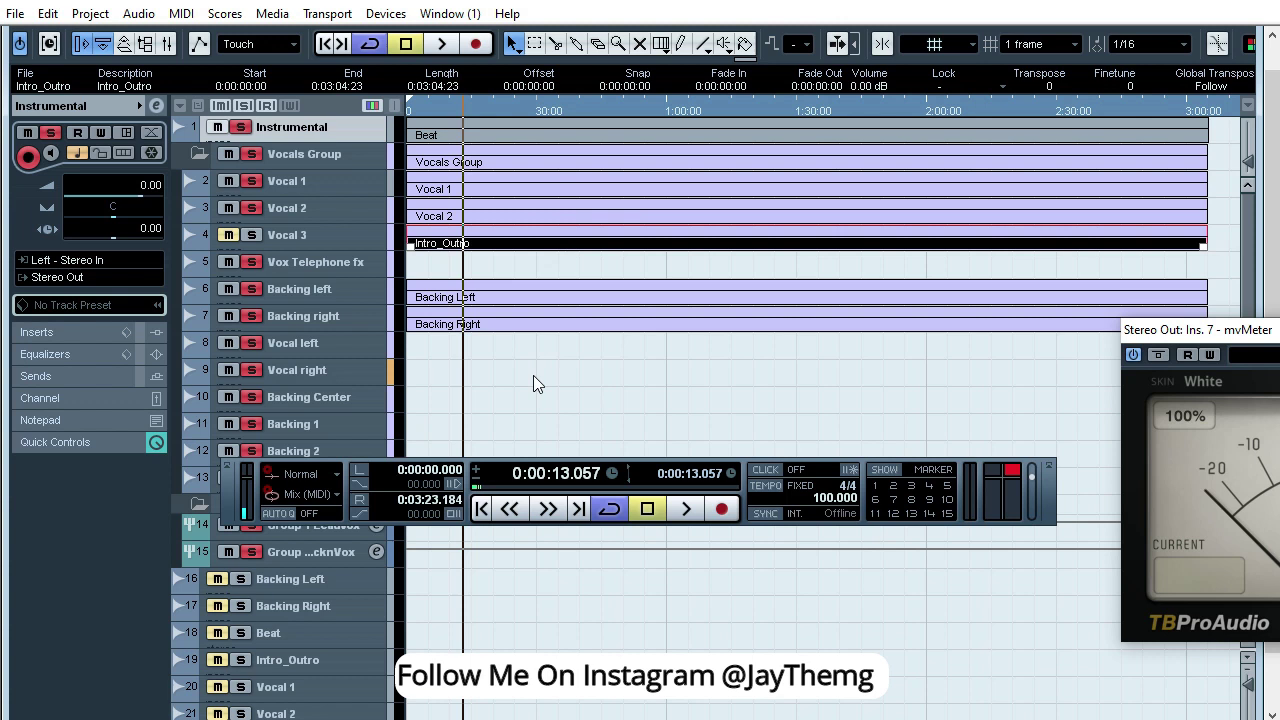
Remove the six imported tracks, Backing Left, Backing Right, Beat, Intro_Outro, Vocal 1 and Vocal 2
left_click(350, 580)
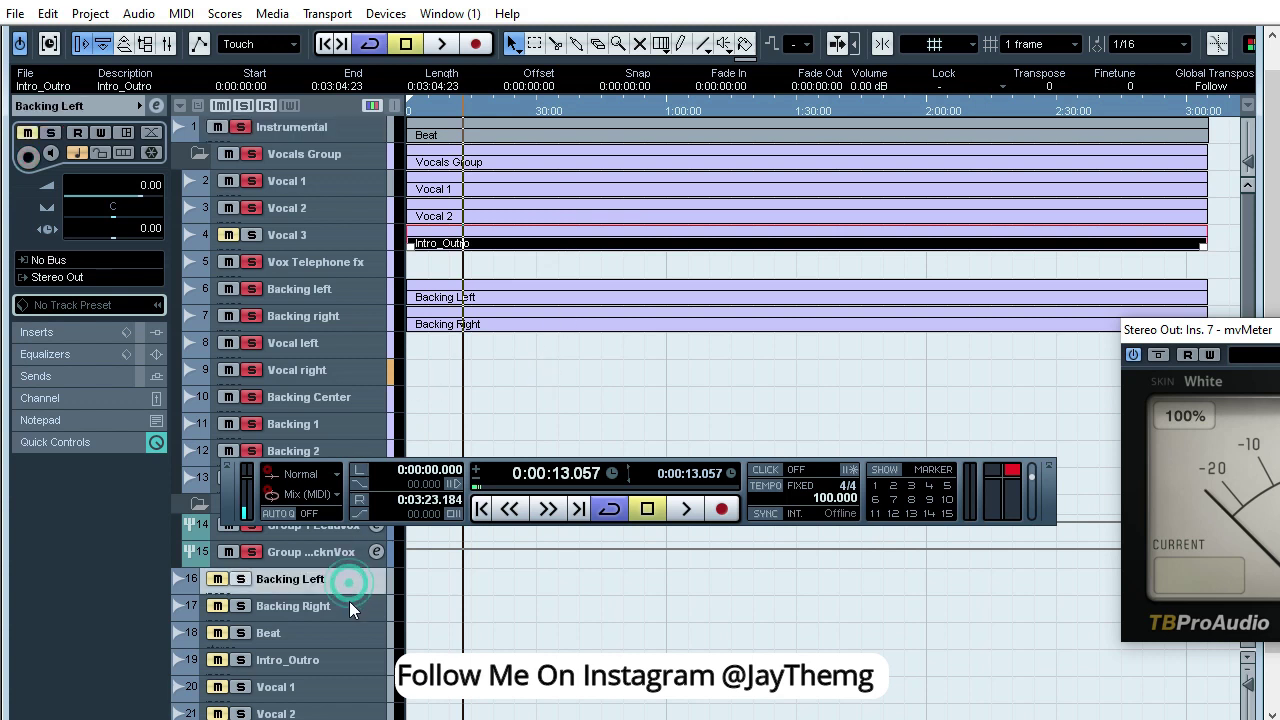
left_click(349, 611, "ctrl")
left_click(349, 644, "ctrl")
left_click(340, 661, "ctrl")
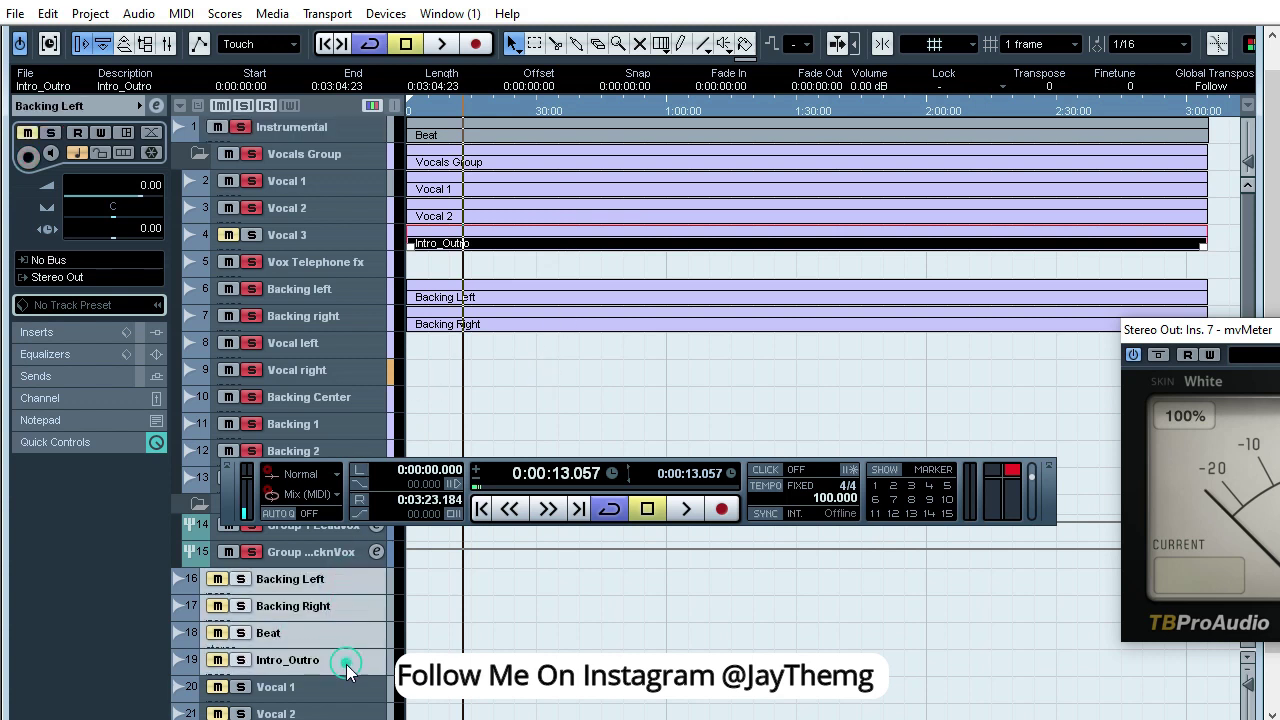
left_click(340, 687, "ctrl")
left_click(345, 711, "ctrl")
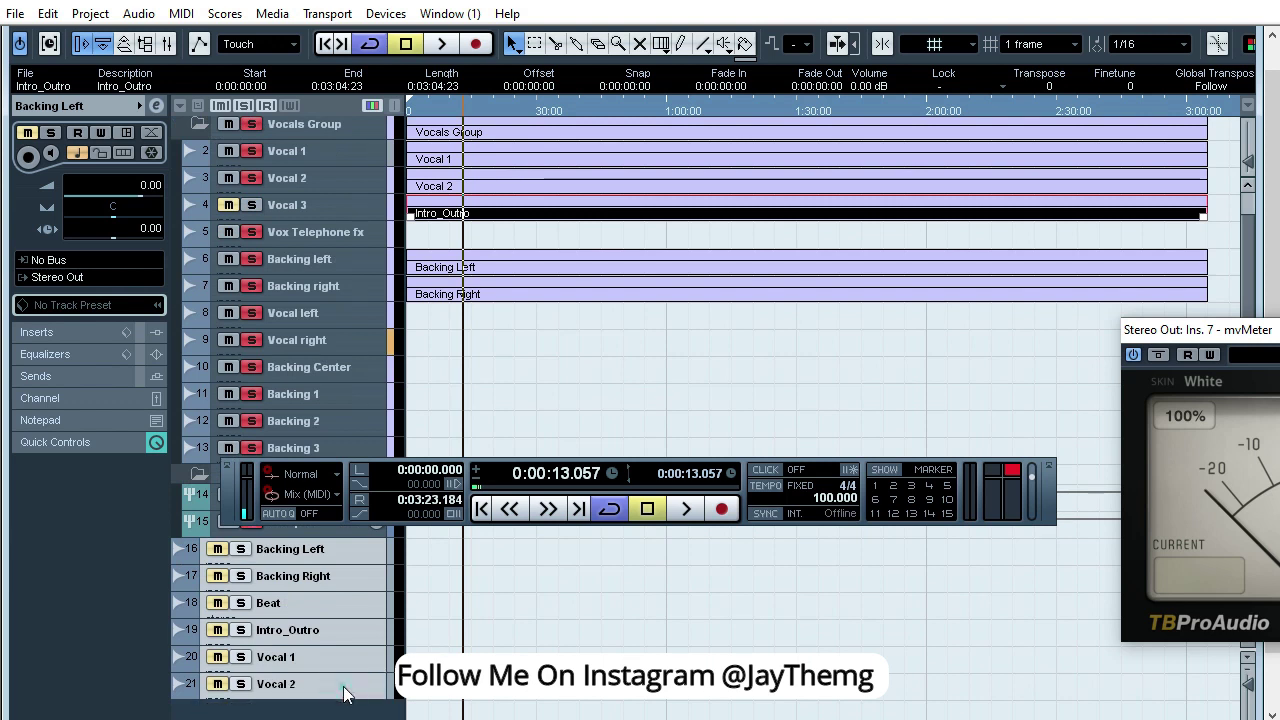
right_click(341, 632)
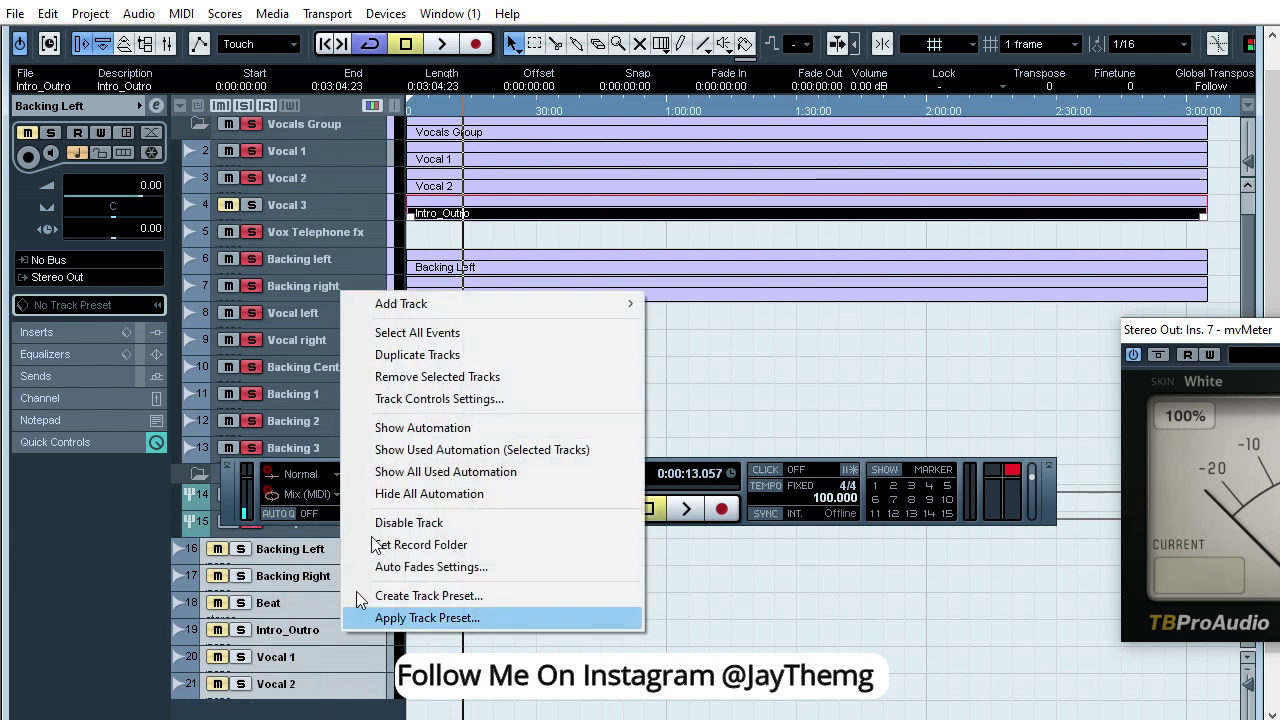
left_click(430, 376)
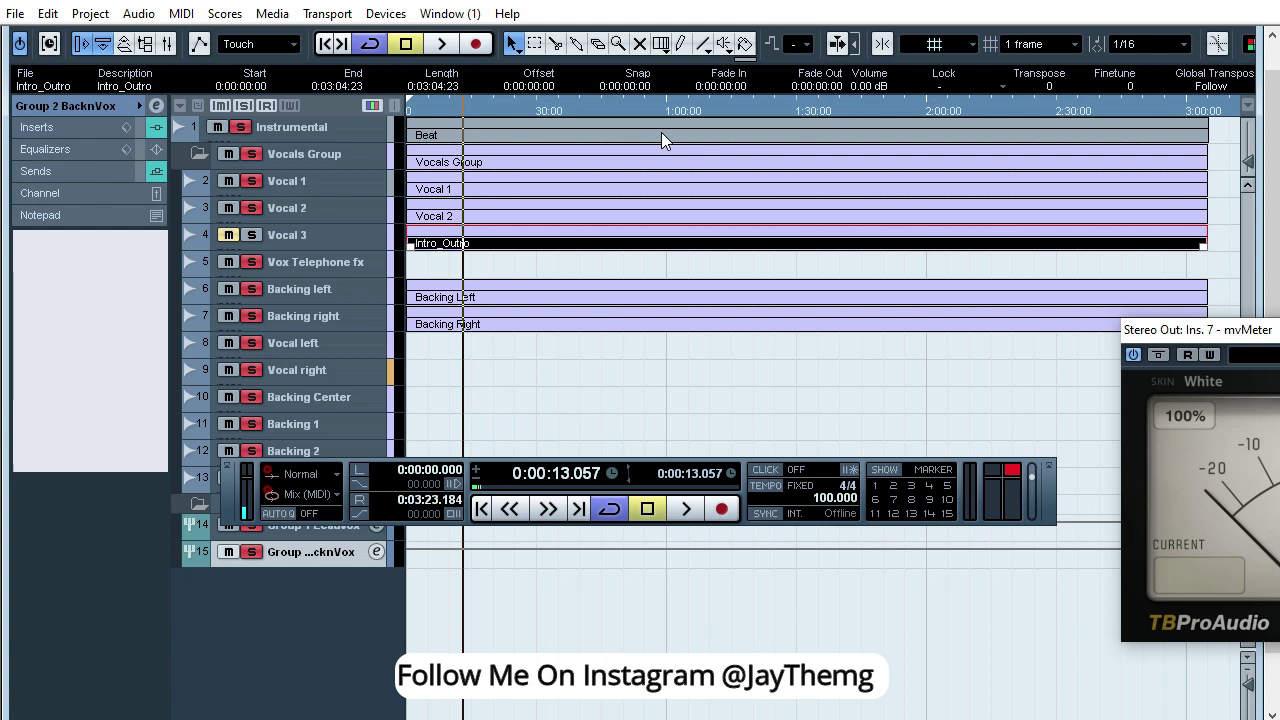
left_click(661, 132)
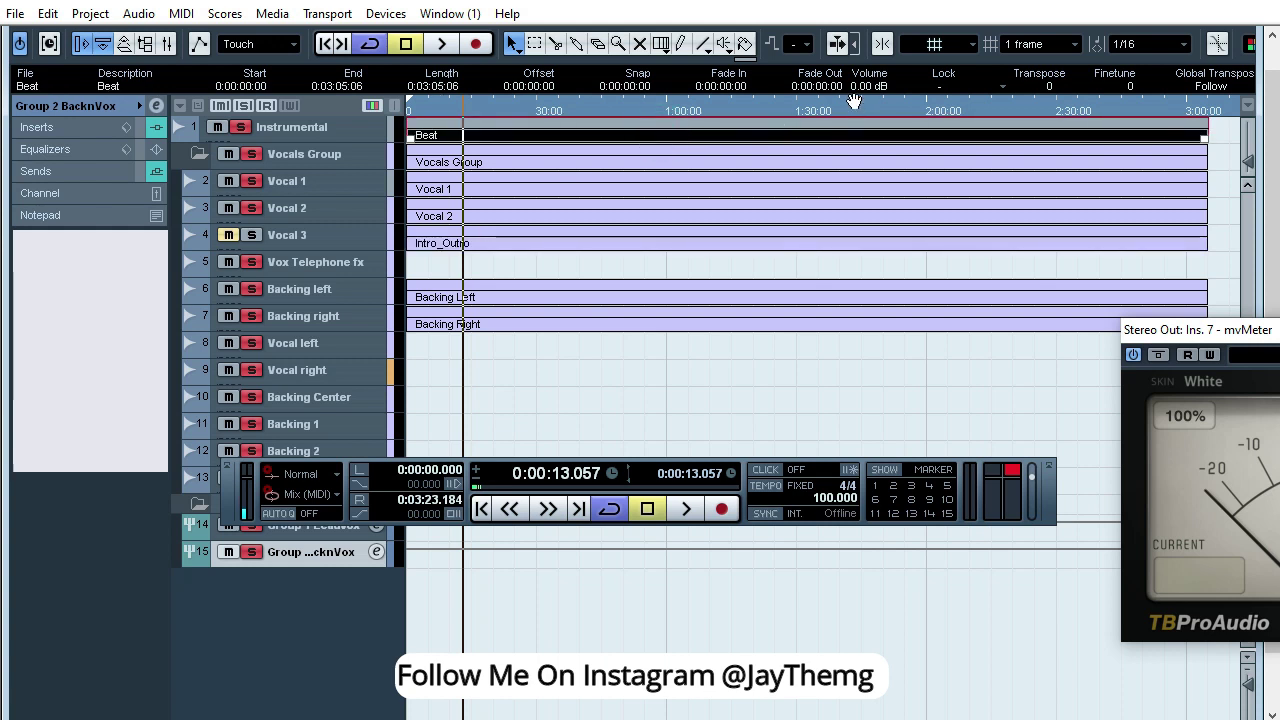
Lower the Beat event's volume from 0 to -3 dB
left_click(868, 87)
type("-3")
key("Return")
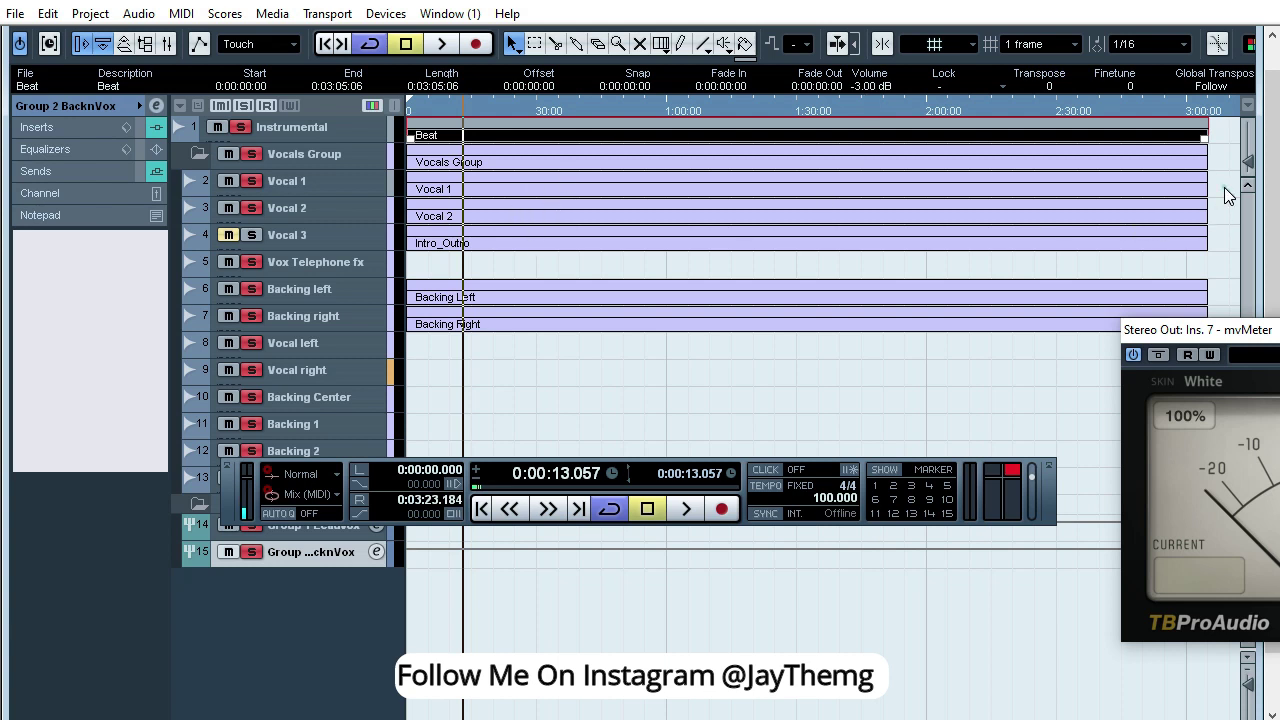
left_click_drag(1222, 185, 440, 340)
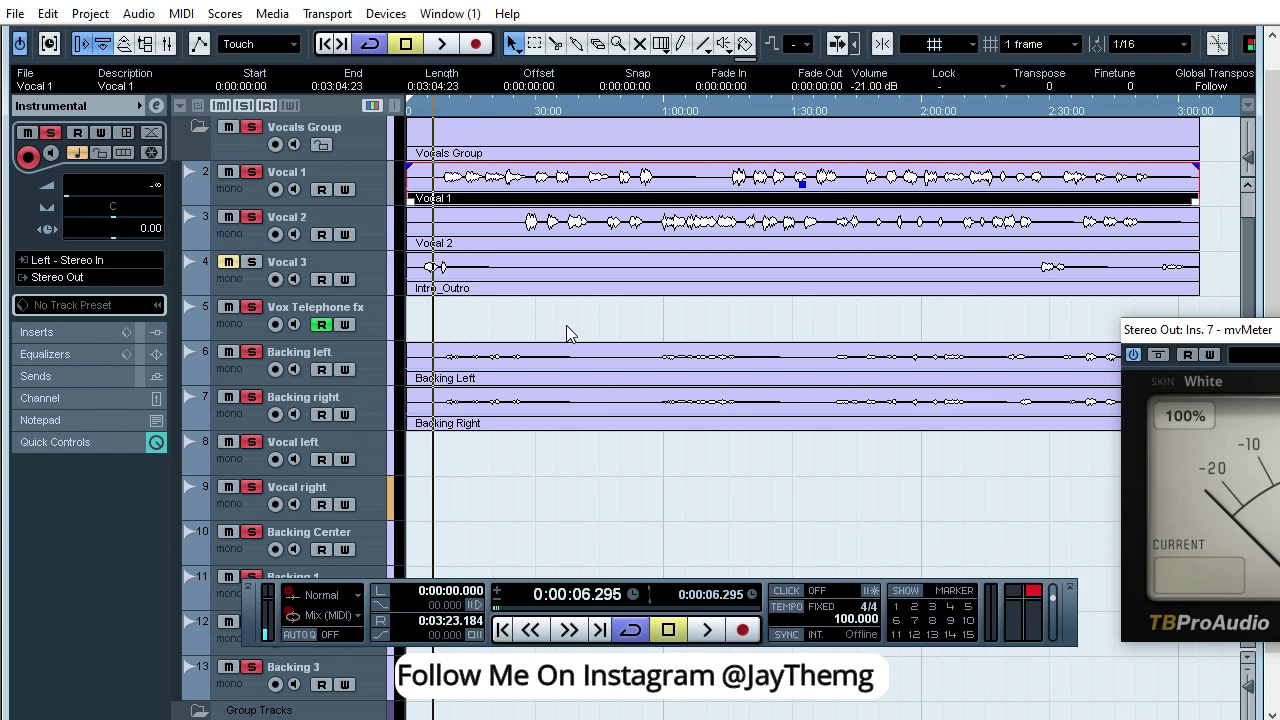
Check that Vocal 1's Auto-Tune 8.1 insert is set to B Minor, close it and start playback
left_click(250, 190)
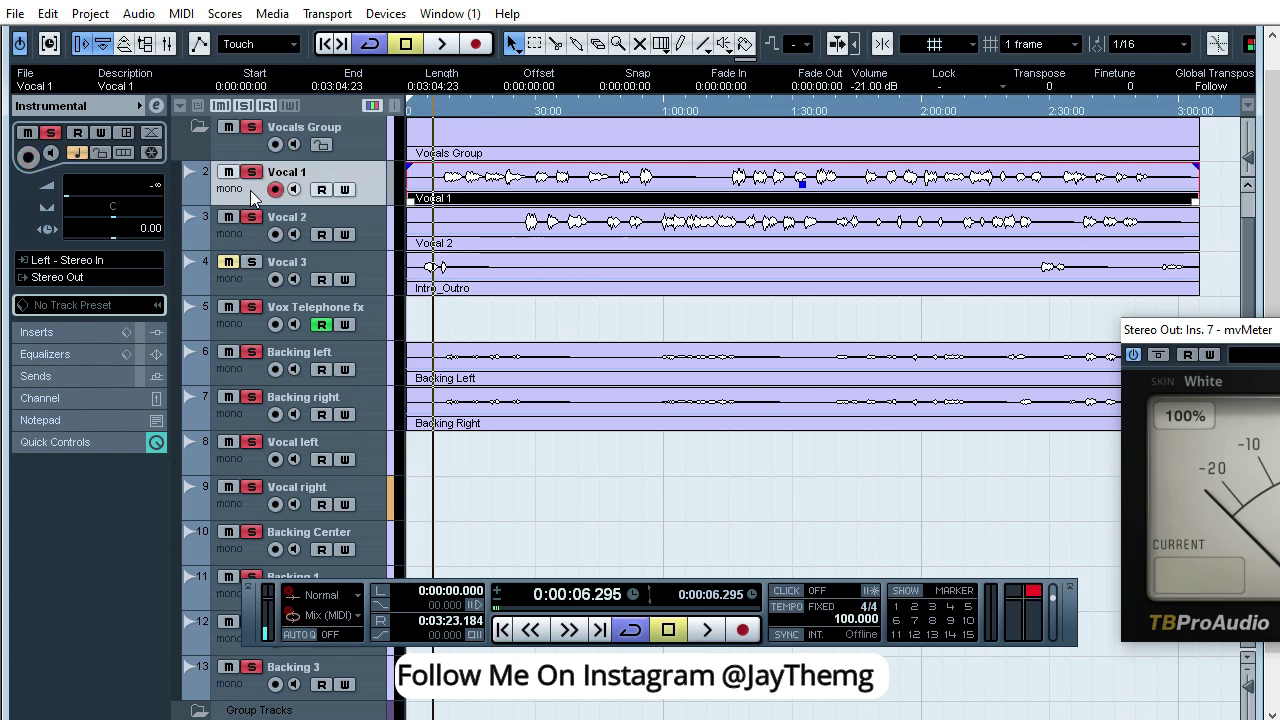
left_click(155, 104)
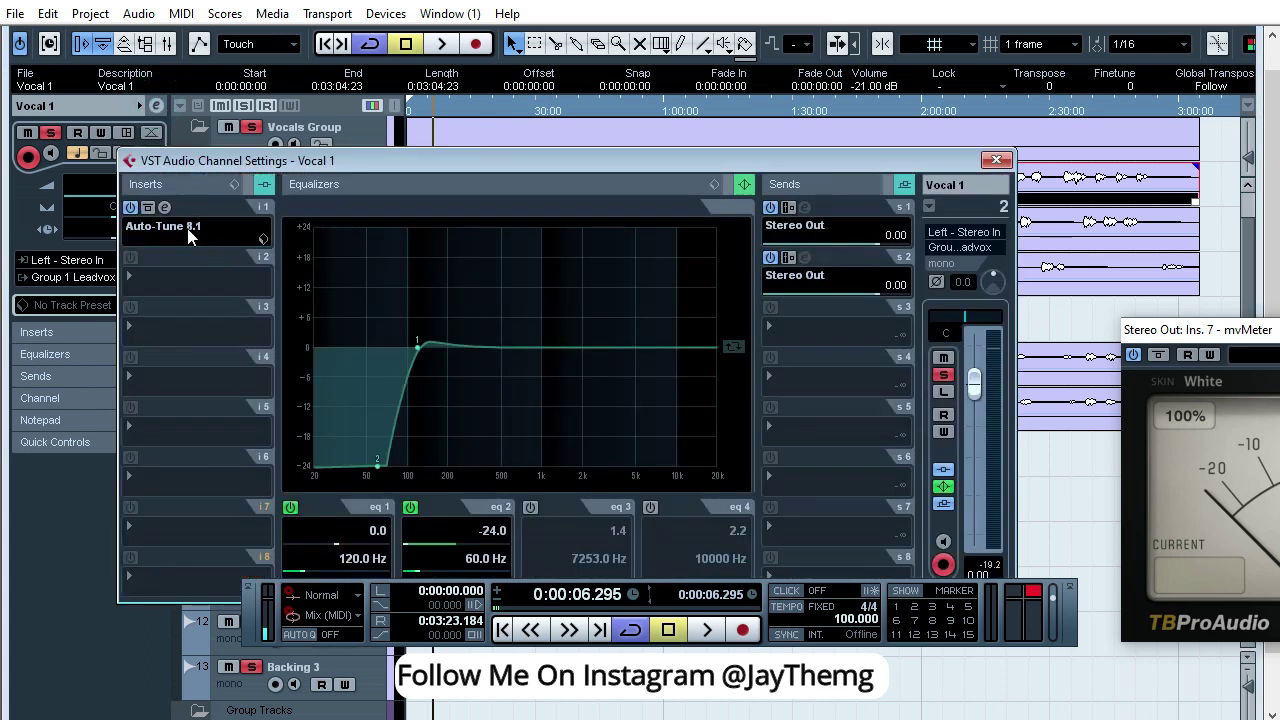
left_click(166, 207)
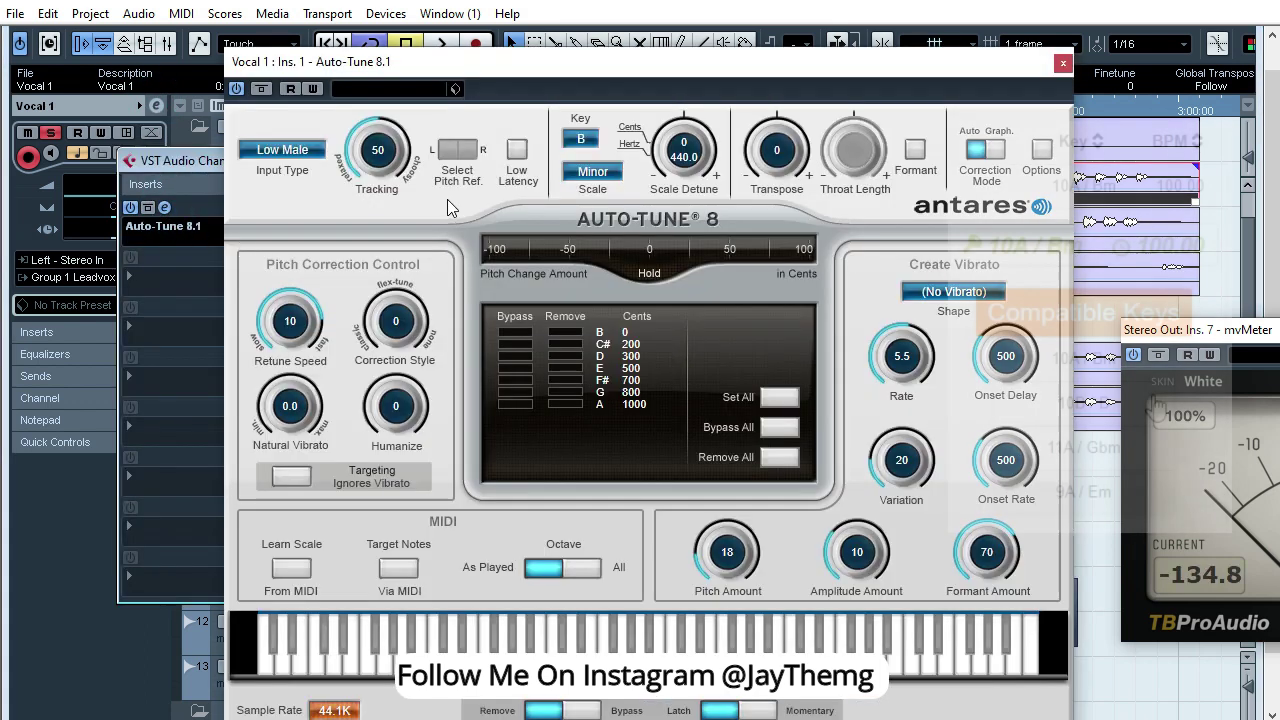
left_click_drag(627, 68, 677, 176)
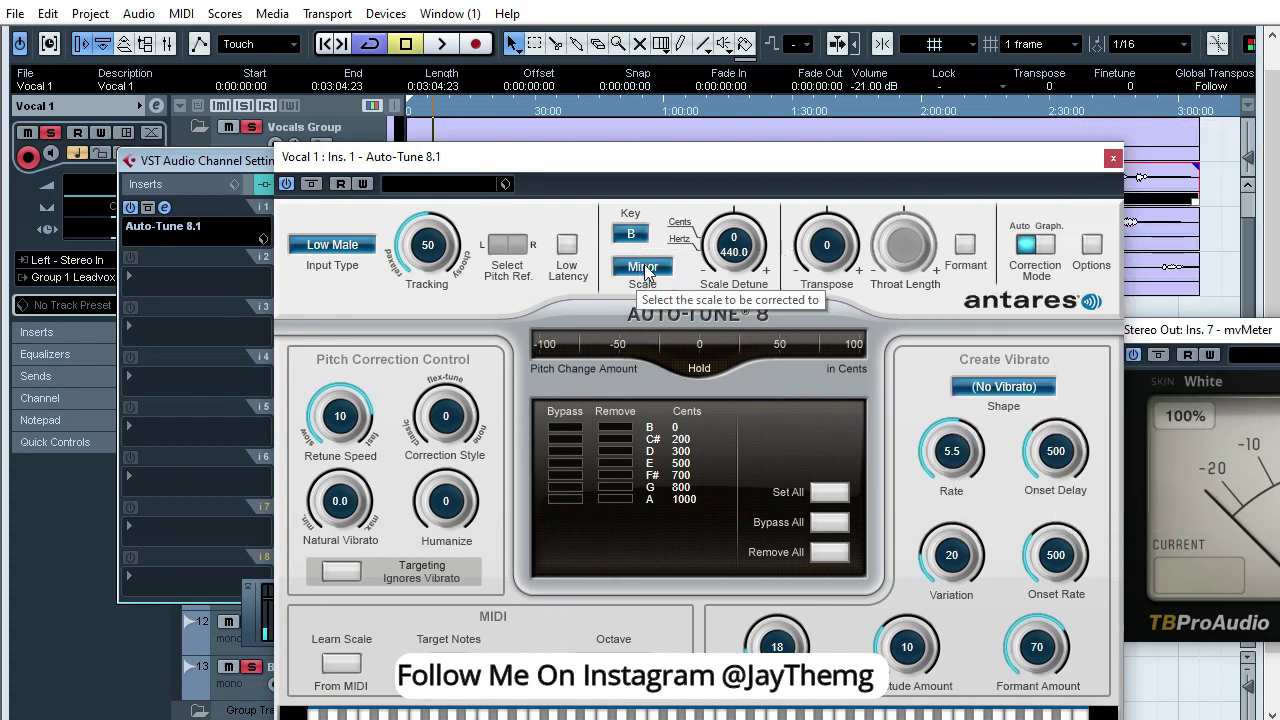
left_click_drag(646, 158, 684, 167)
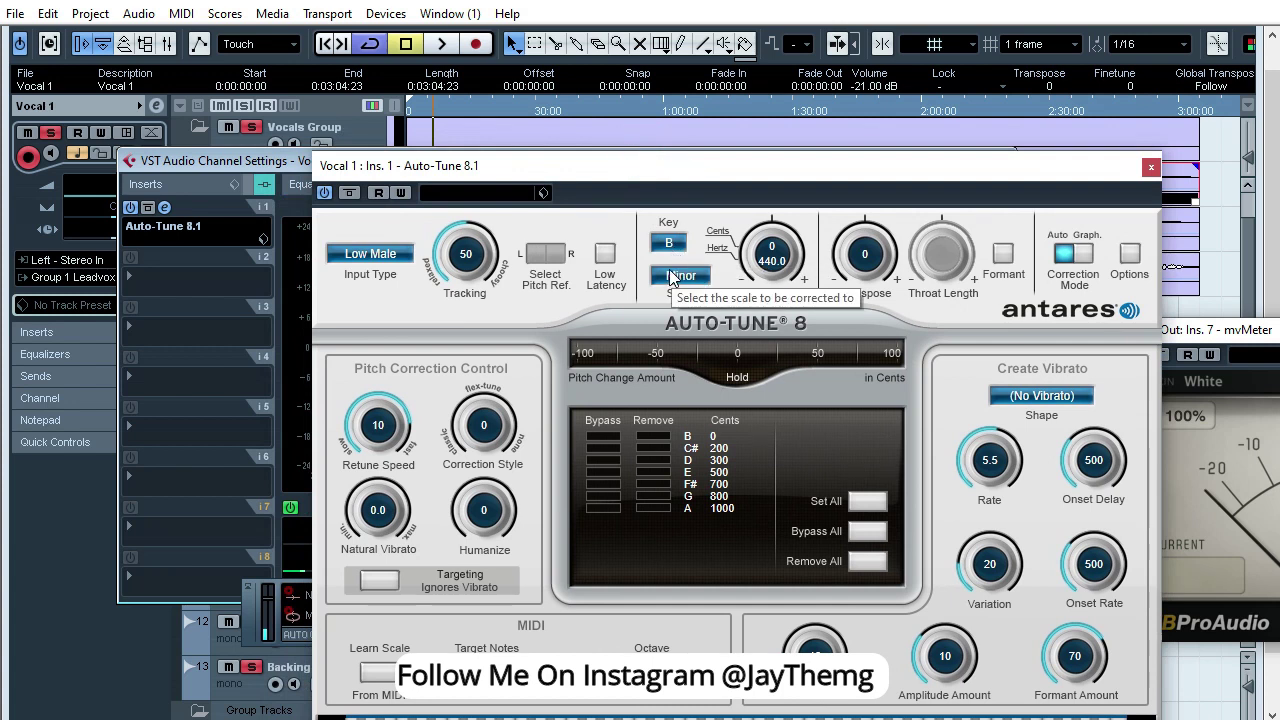
left_click_drag(760, 165, 640, 172)
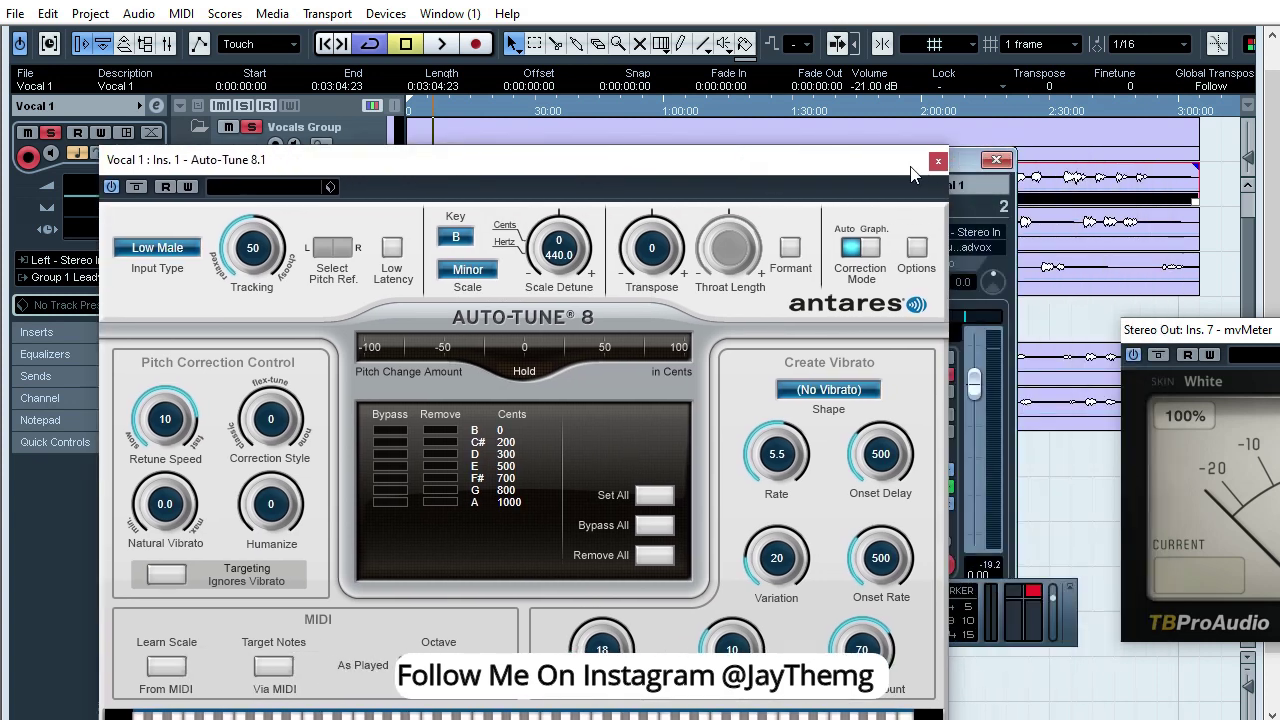
left_click(938, 161)
key("space")
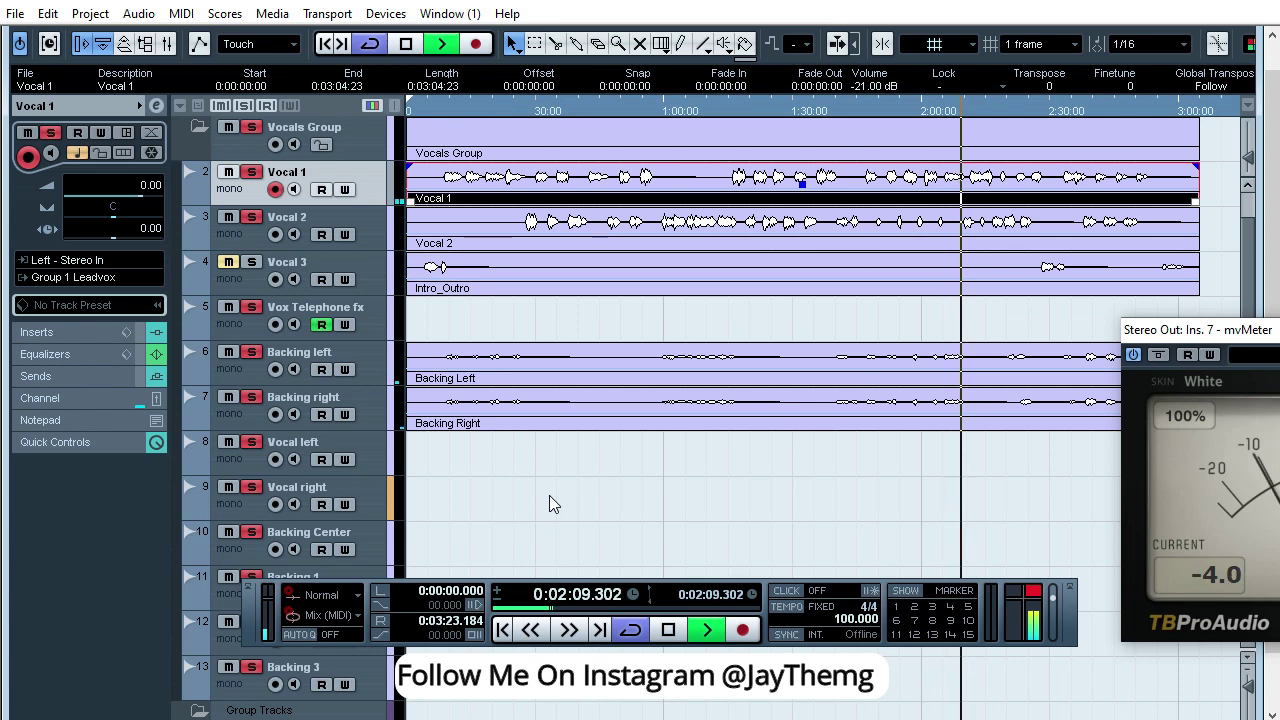
Stop playback after listening to the vocals over the beat
key("space")
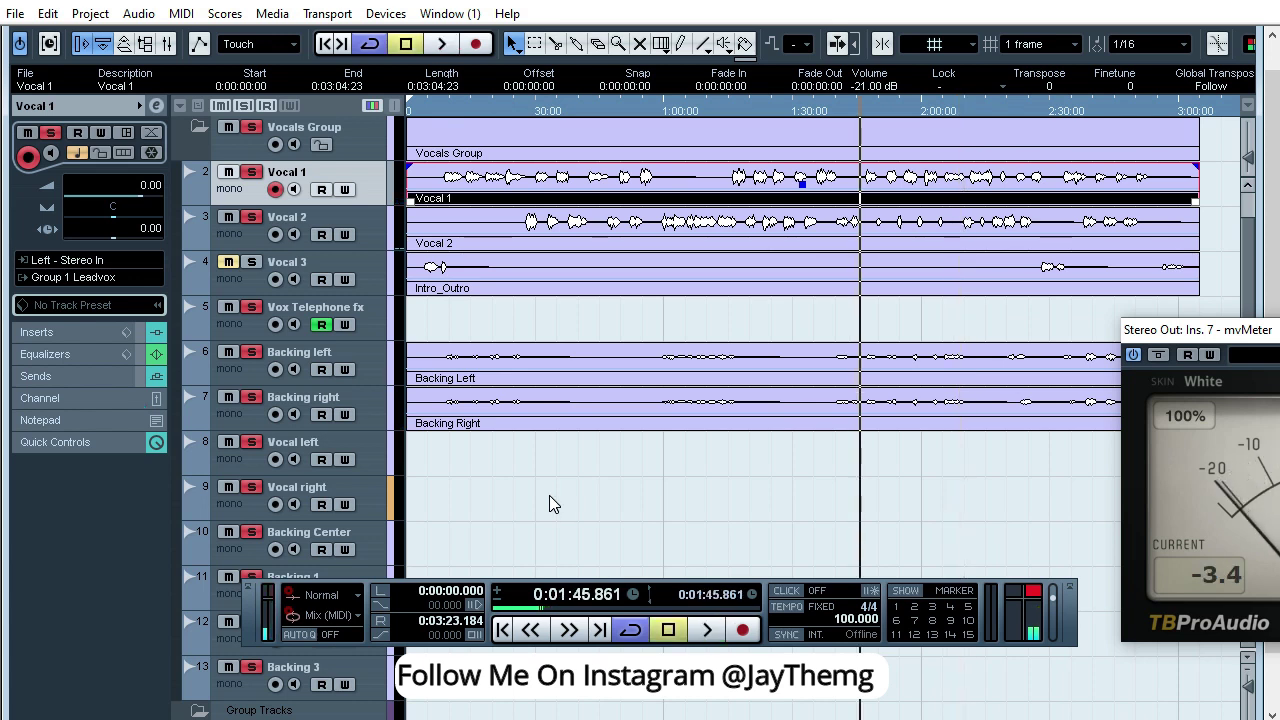